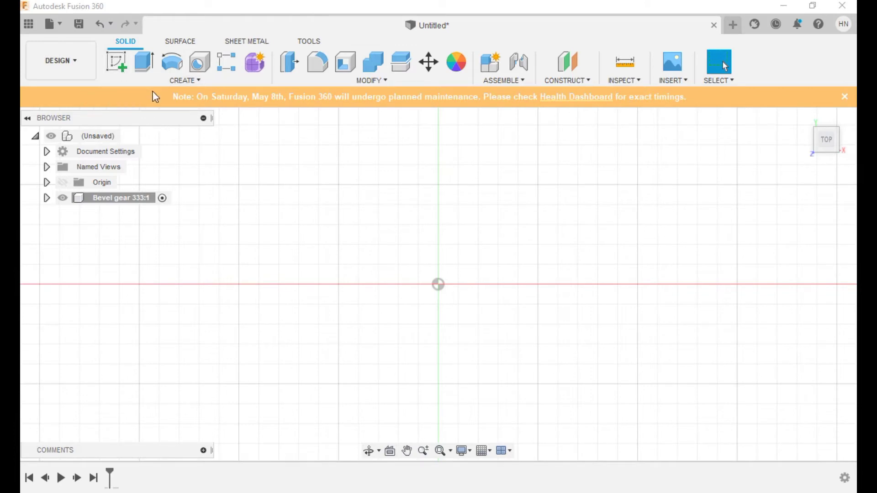
# - Create a new sketch on the horizontal plane of the Bevel gear 333 component for a center diameter circle
pyautogui.rightClick(615, 217)
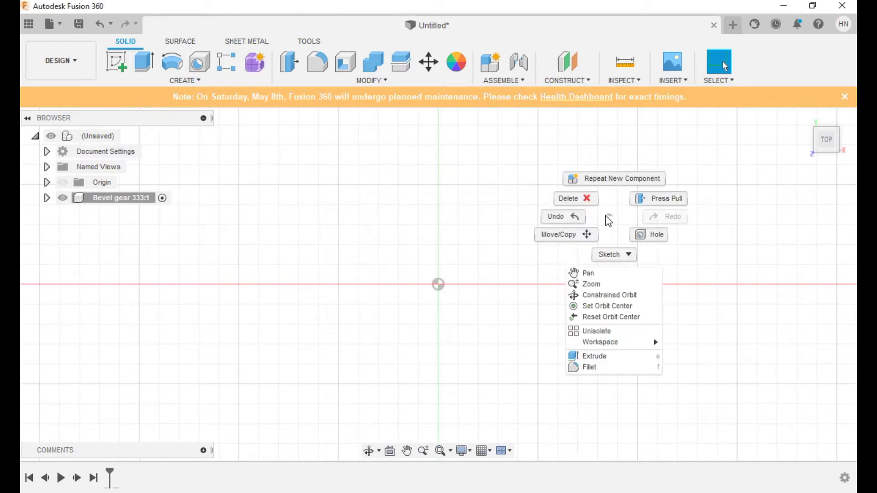
pyautogui.click(613, 257)
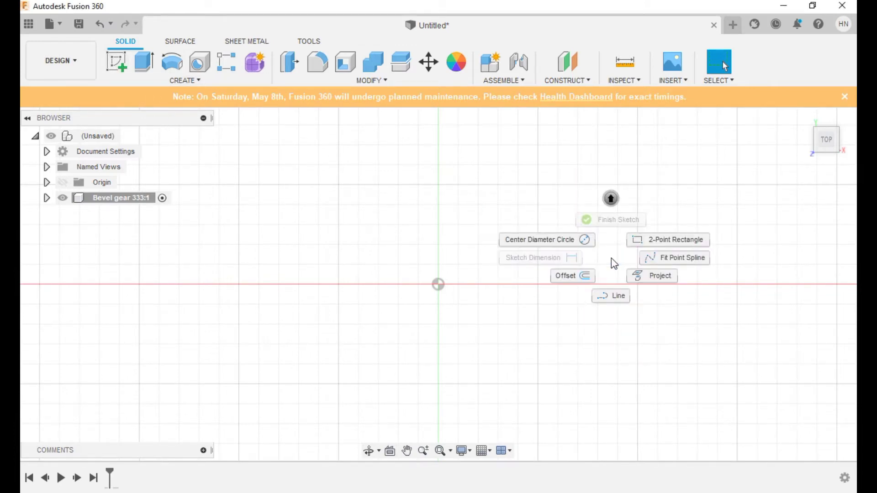
pyautogui.click(561, 241)
pyautogui.click(493, 240)
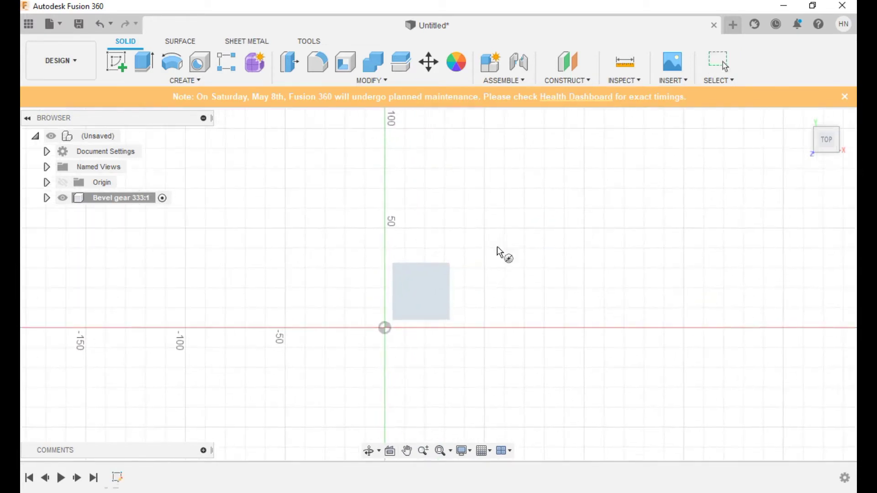
# - Sketch a circle 20 mm in diameter centred on the origin
pyautogui.click(407, 451)
pyautogui.moveTo(428, 345)
pyautogui.mouseDown()
pyautogui.moveTo(471, 259)
pyautogui.moveTo(457, 233)
pyautogui.moveTo(432, 264)
pyautogui.mouseUp()
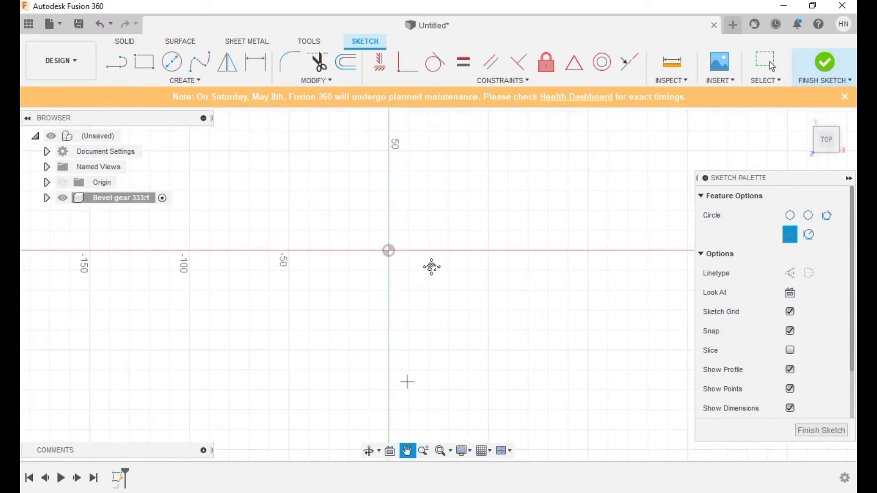
pyautogui.press('c')
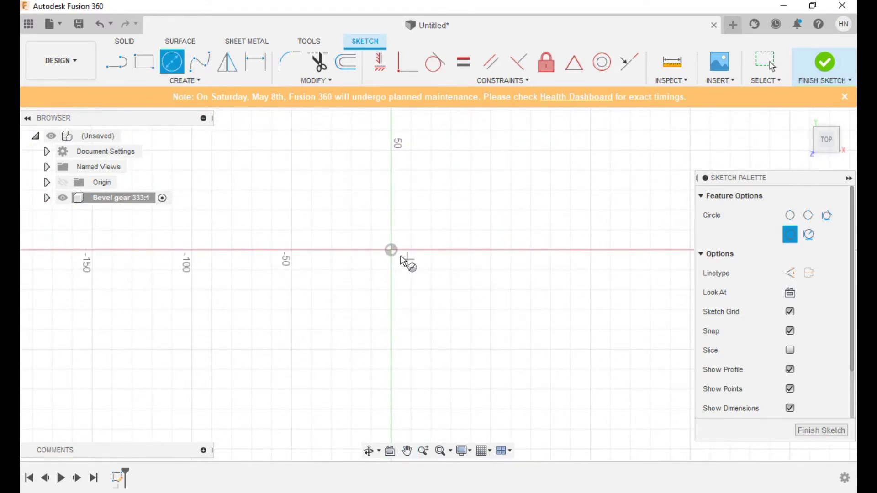
pyautogui.click(391, 251)
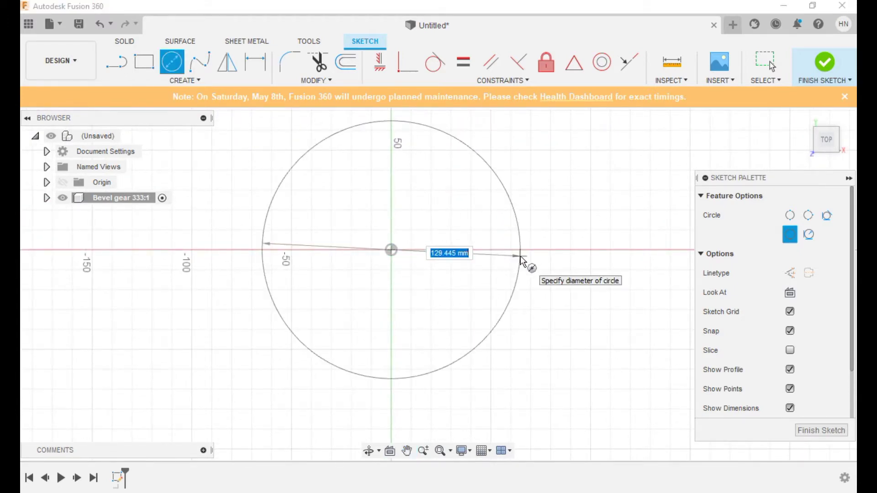
pyautogui.write('20')
pyautogui.press('Return')
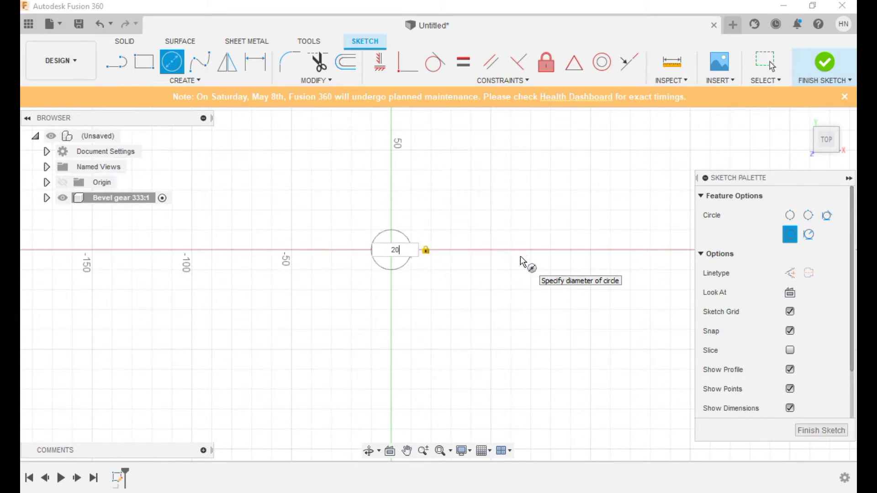
pyautogui.press('Return')
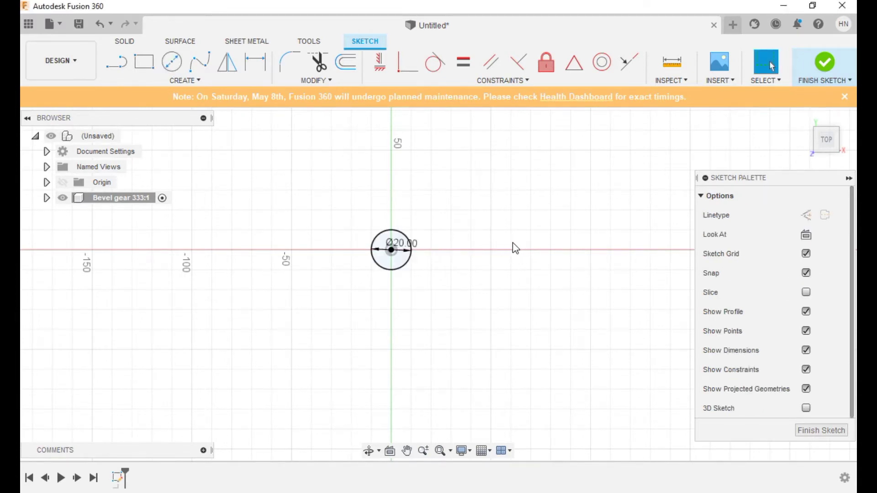
# - Hide the dimensions in the sketch display
pyautogui.scroll(5, 513, 243)
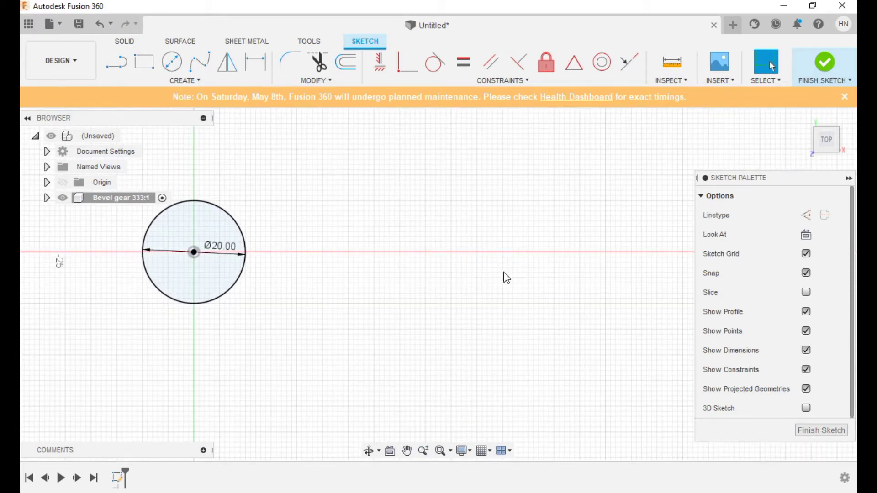
pyautogui.scroll(3, 462, 278)
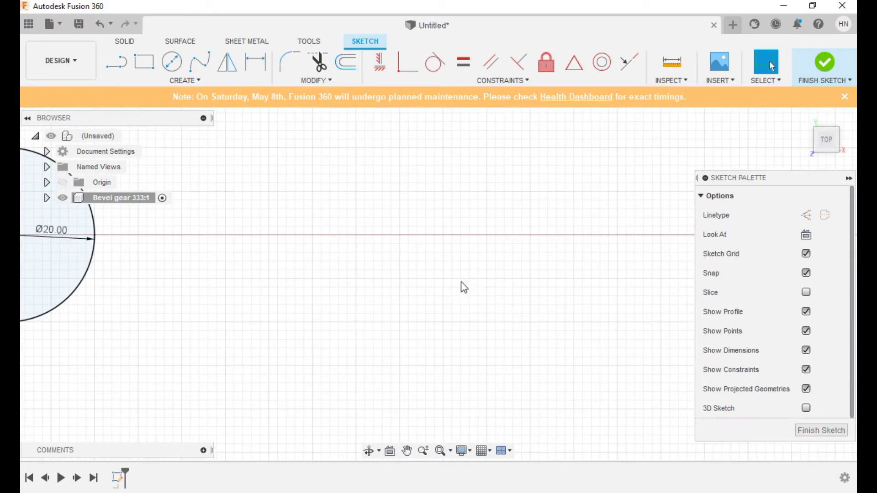
pyautogui.click(407, 451)
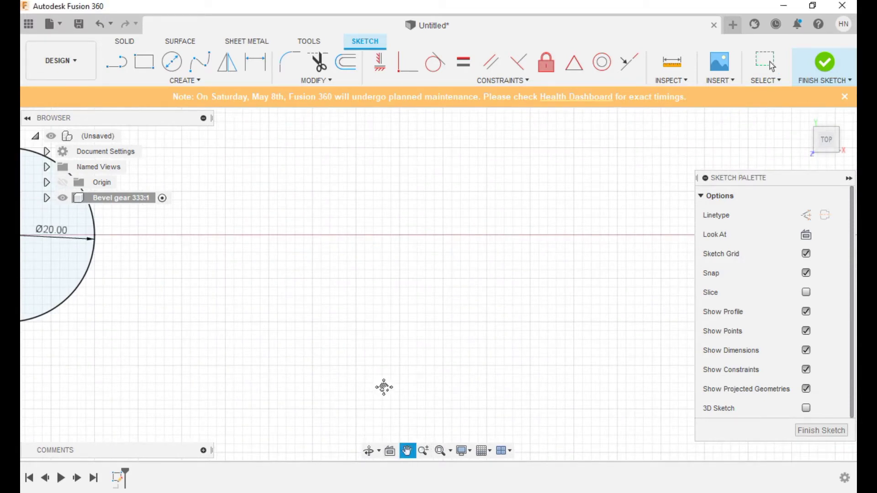
pyautogui.moveTo(194, 273)
pyautogui.mouseDown()
pyautogui.moveTo(613, 350)
pyautogui.moveTo(578, 277)
pyautogui.mouseUp()
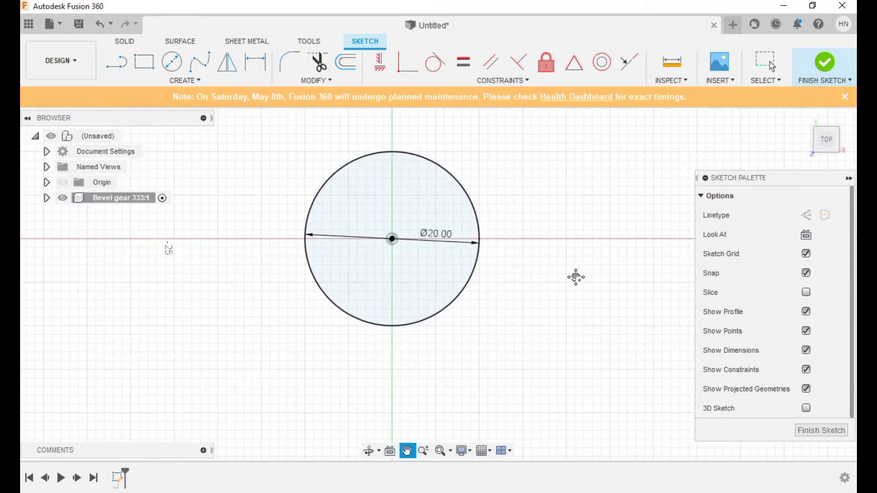
pyautogui.click(807, 350)
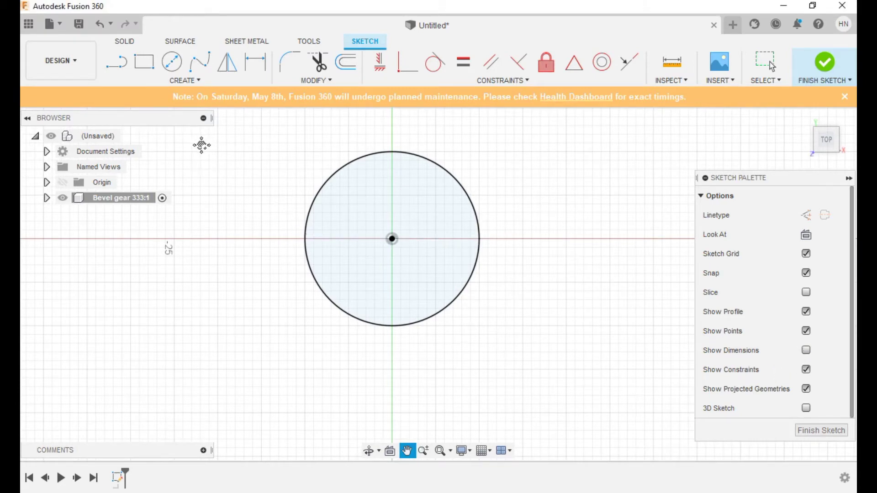
# - Sketch a second circle 16 mm in diameter, concentric with the 20 mm circle at the origin
pyautogui.click(172, 64)
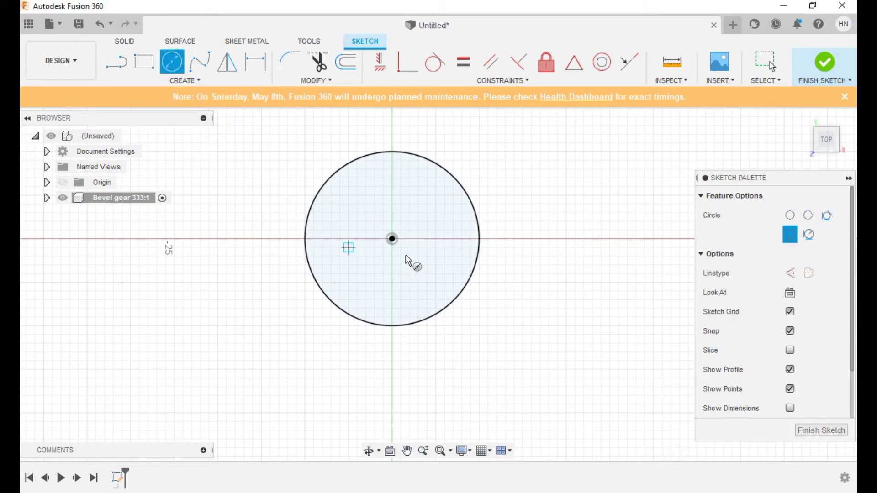
pyautogui.click(392, 239)
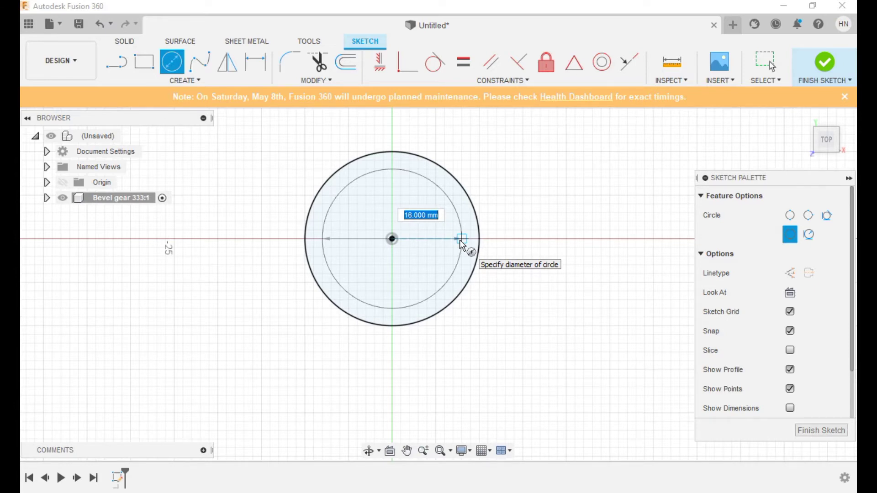
pyautogui.write('16')
pyautogui.press('Return')
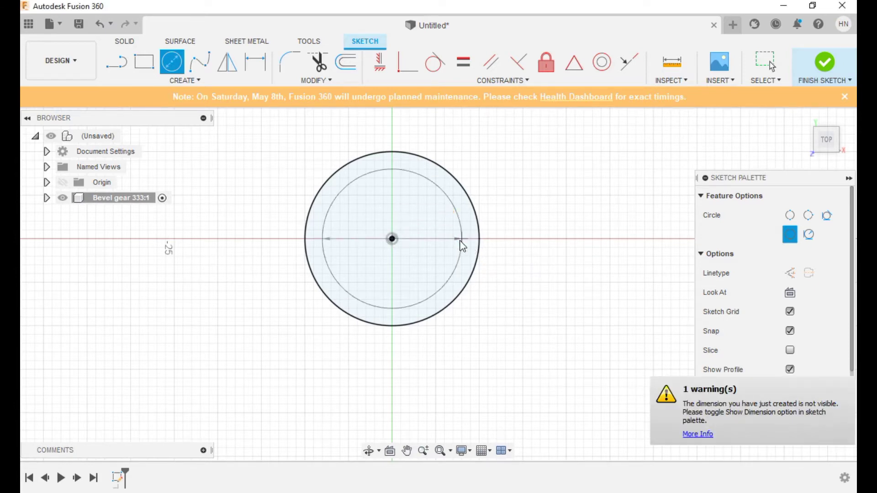
pyautogui.press('Escape')
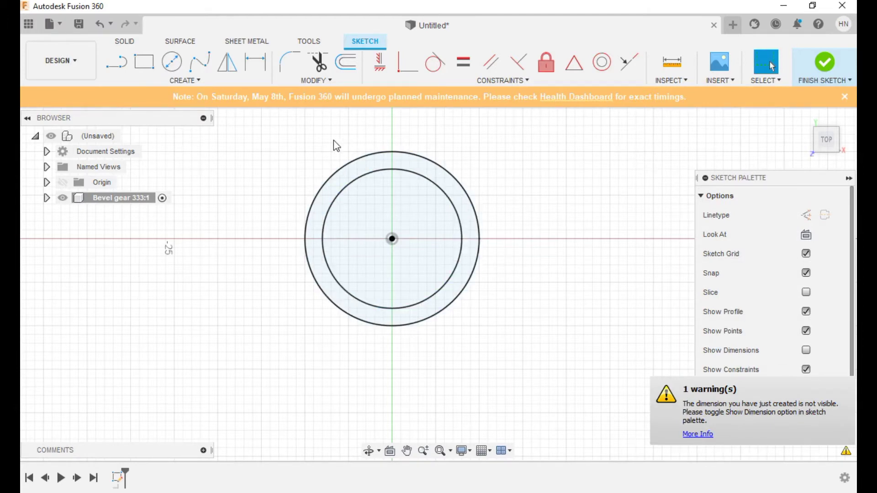
# - Draw a line from the circles' centre to the outer circle at 20 degrees above the horizontal axis
pyautogui.click(117, 63)
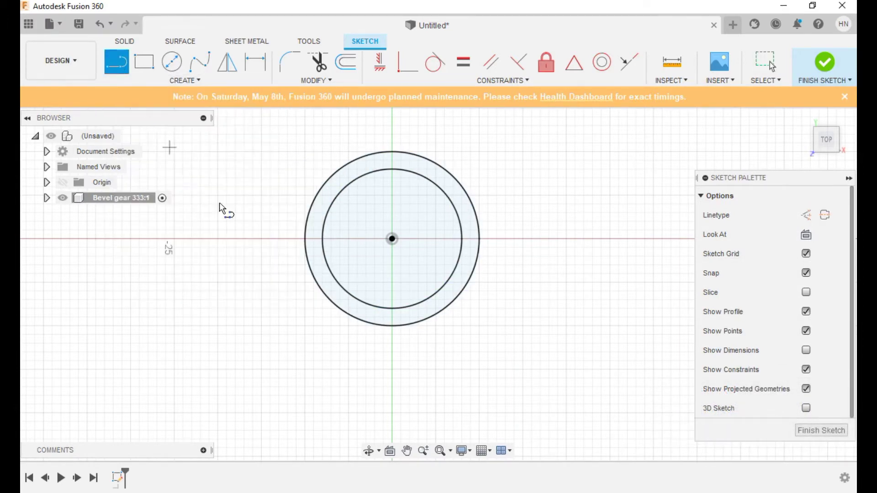
pyautogui.click(392, 239)
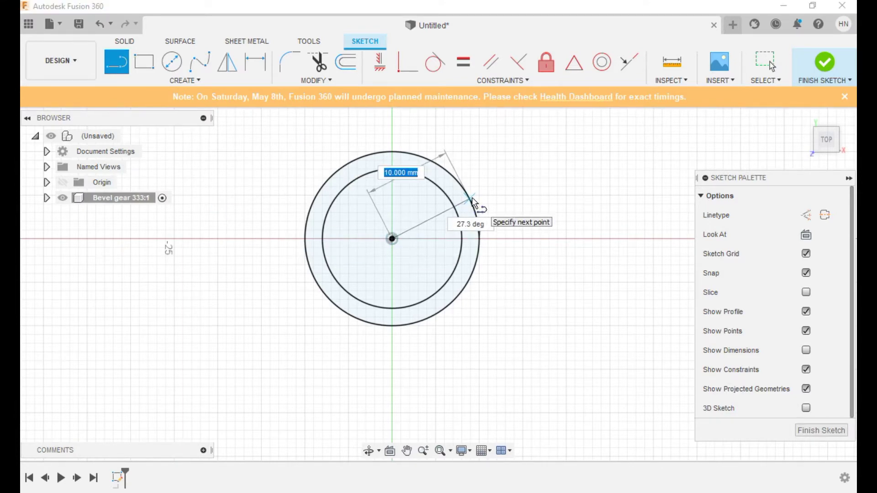
pyautogui.press('Tab')
pyautogui.write('20')
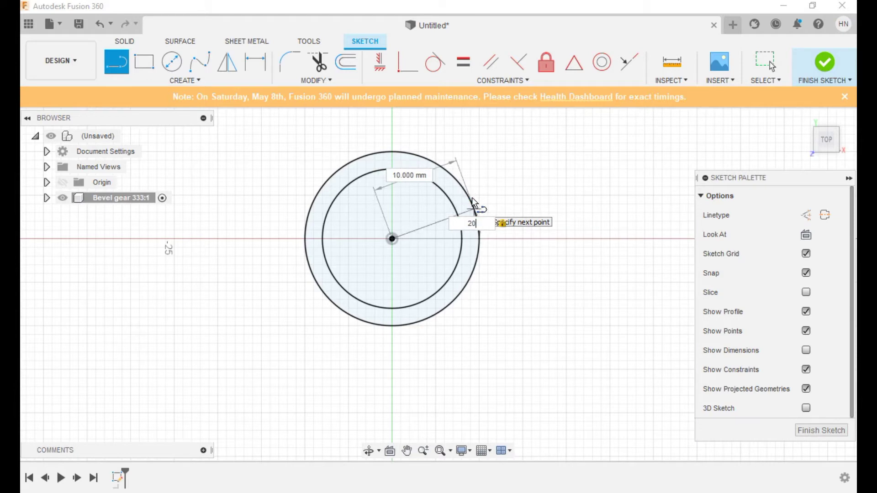
pyautogui.press('Return')
pyautogui.press('Escape')
# - Draw a second line from the centre to the outer circle at about 13 degrees above the horizontal axis
pyautogui.press('l')
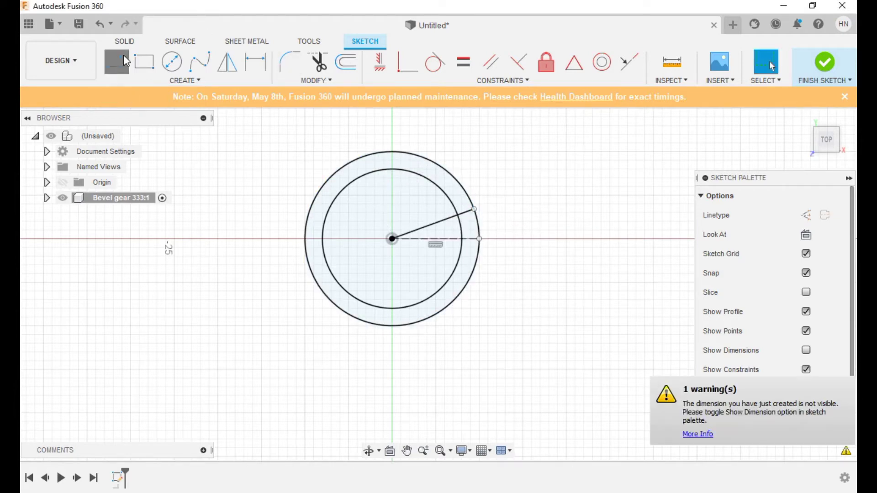
pyautogui.click(392, 240)
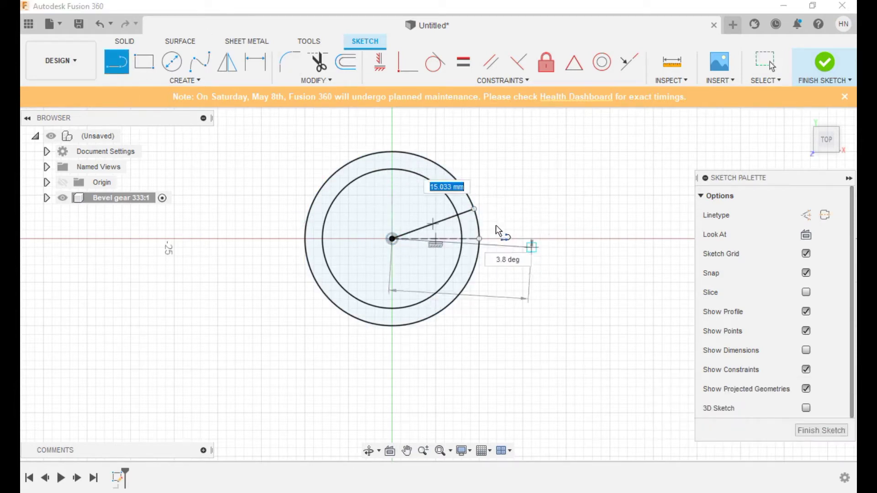
pyautogui.press('Tab')
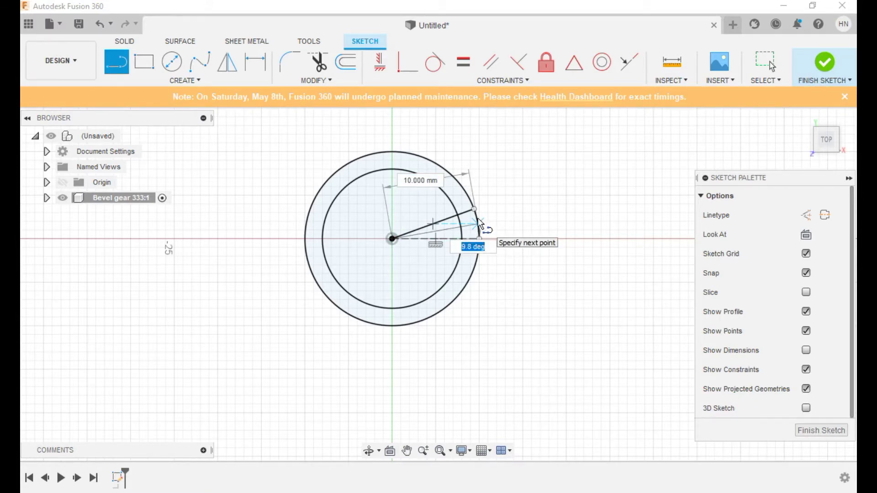
pyautogui.write('15')
pyautogui.press('Return')
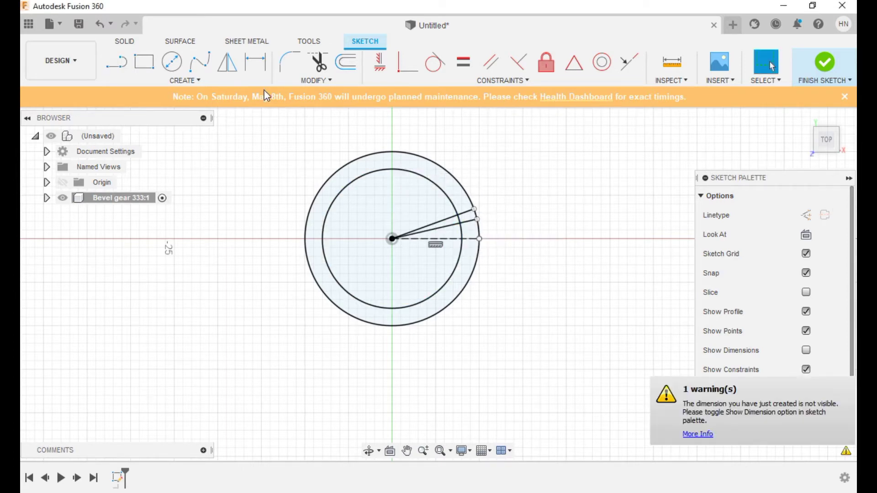
# - Draw a third line from the centre to the outer circle at 9.16 degrees above the horizontal axis
pyautogui.click(117, 63)
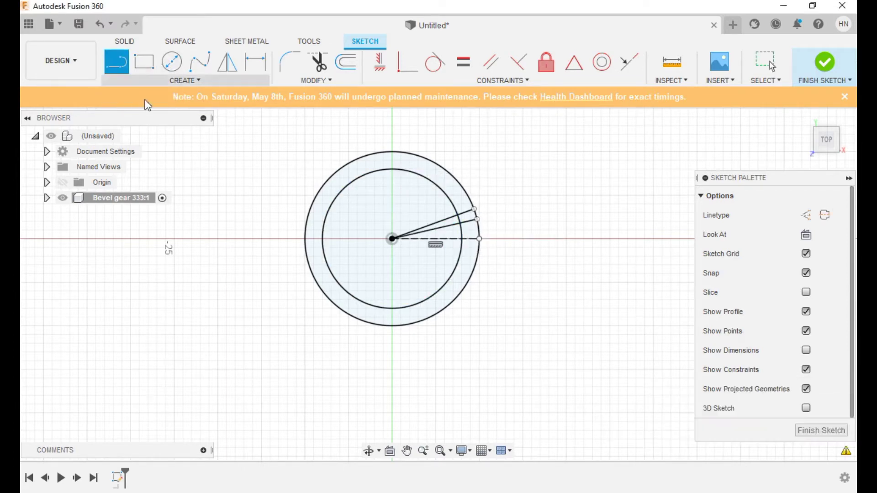
pyautogui.click(392, 239)
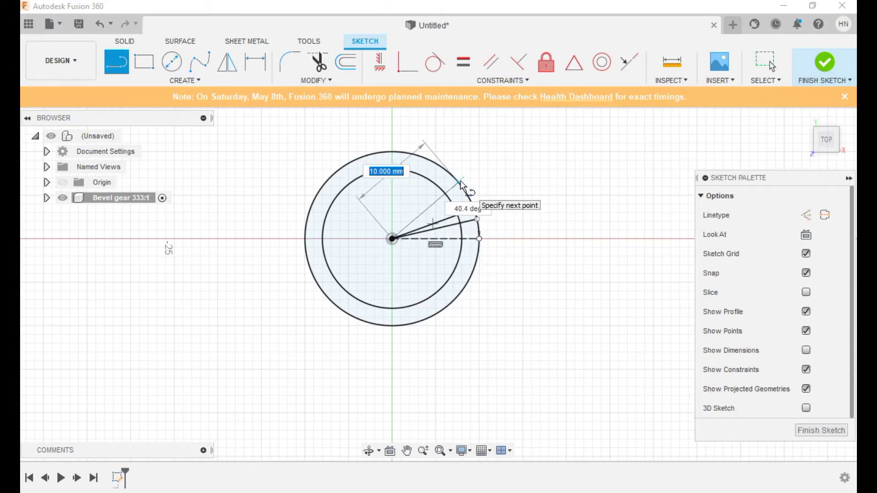
pyautogui.press('Tab')
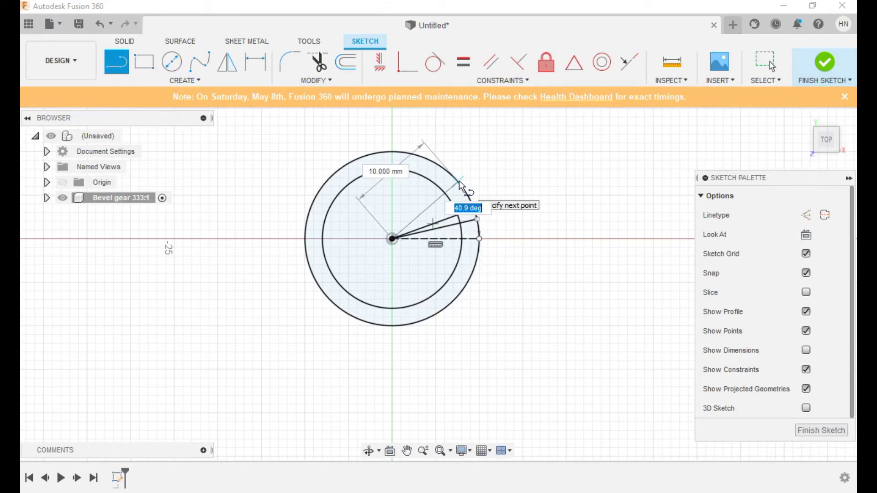
pyautogui.write('9.16')
pyautogui.press('Return')
pyautogui.press('Escape')
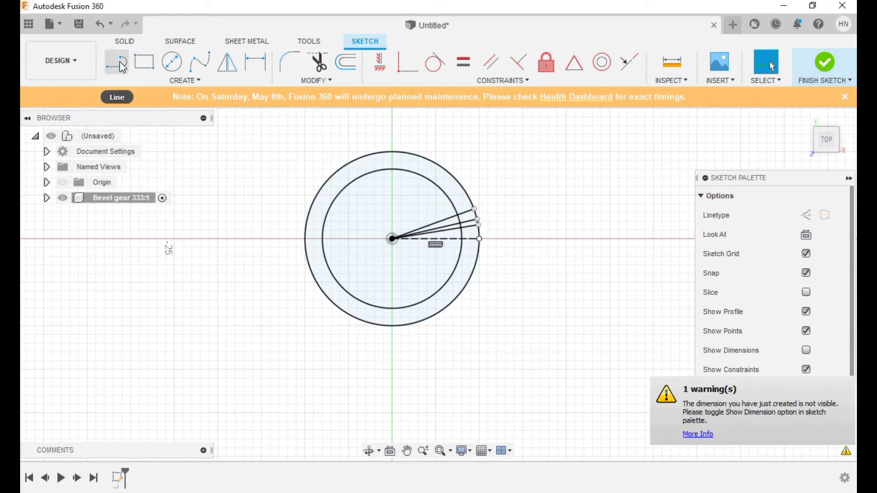
# - Draw a fourth line from the centre to the outer circle at 3.87 degrees above the horizontal axis
pyautogui.press('l')
pyautogui.click(392, 238)
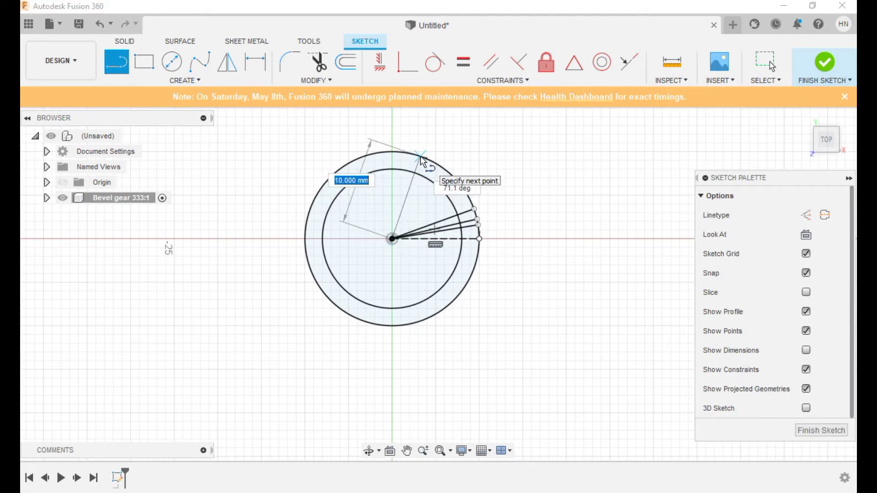
pyautogui.press('Tab')
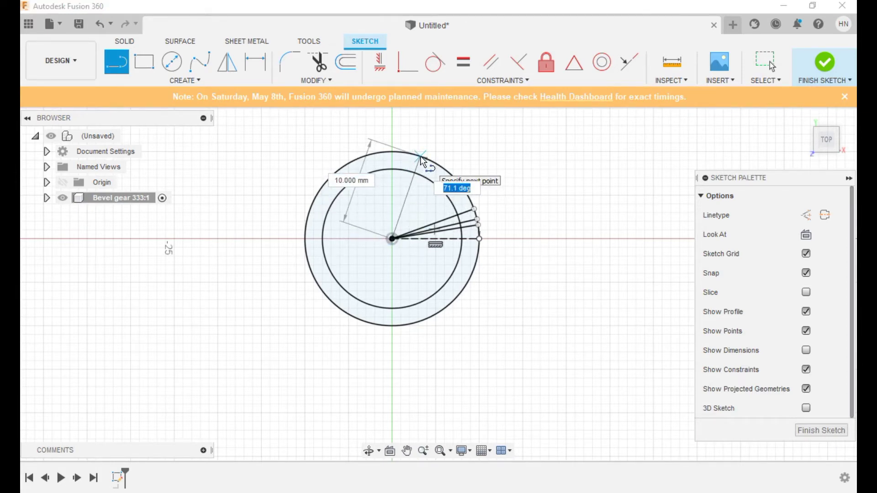
pyautogui.write('3.87')
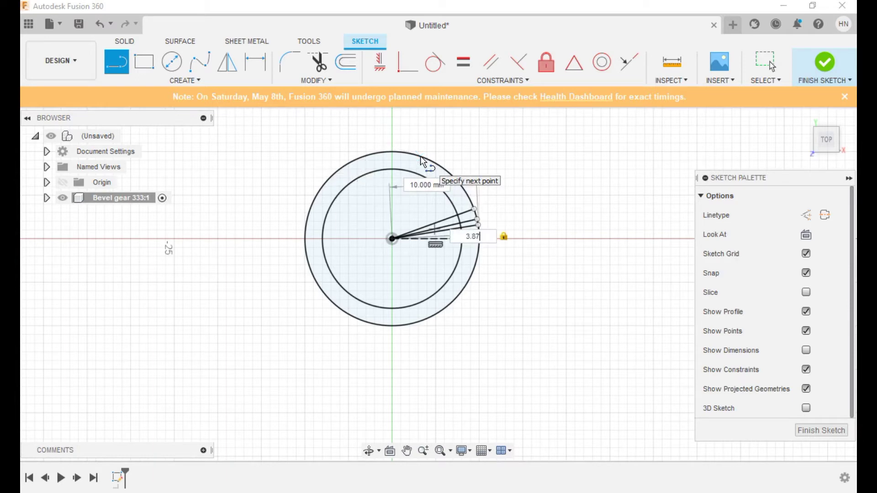
pyautogui.press('Return')
pyautogui.press('Escape')
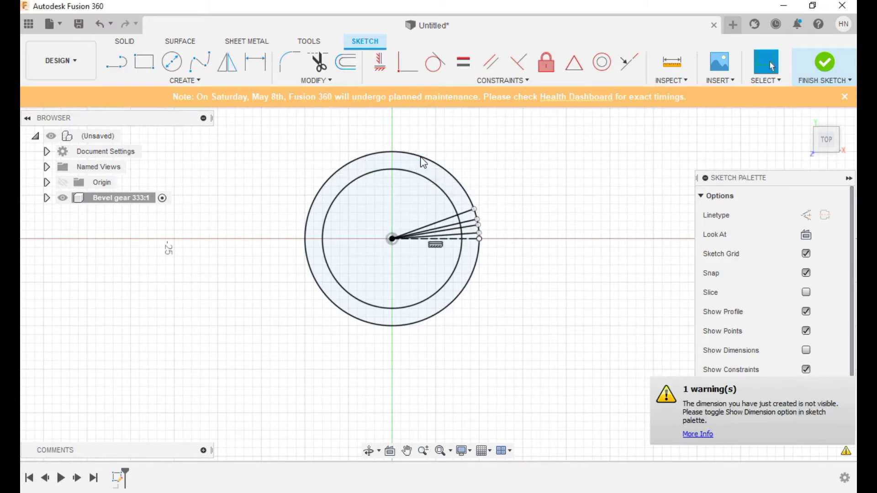
# - Draw the root line between the 20-degree and 13-degree lines' intersections with the inner circle
pyautogui.scroll(-3, 599, 271)
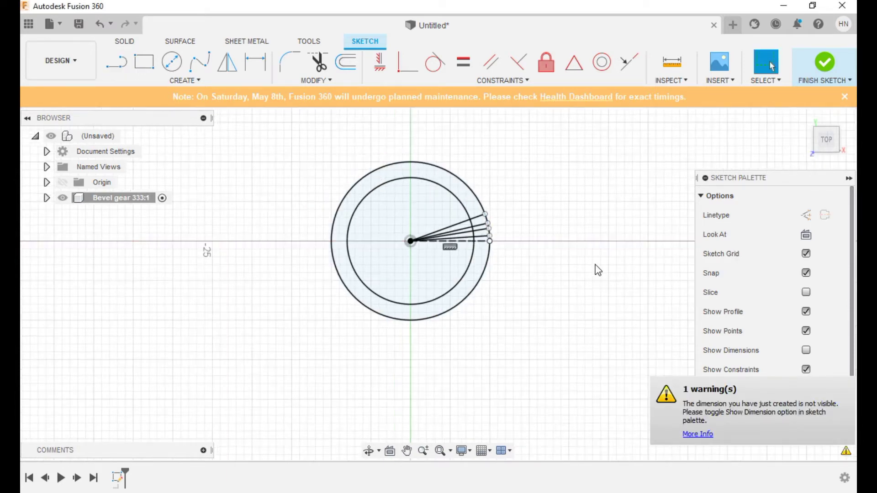
pyautogui.scroll(5, 594, 270)
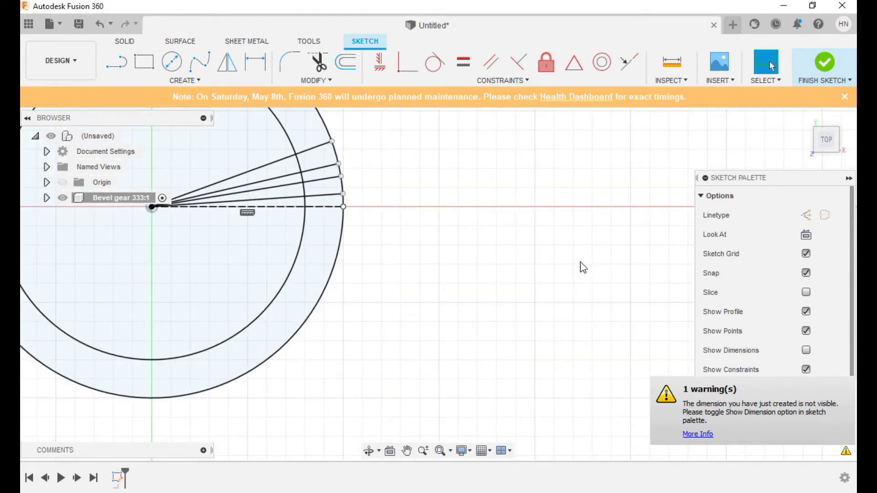
pyautogui.click(408, 450)
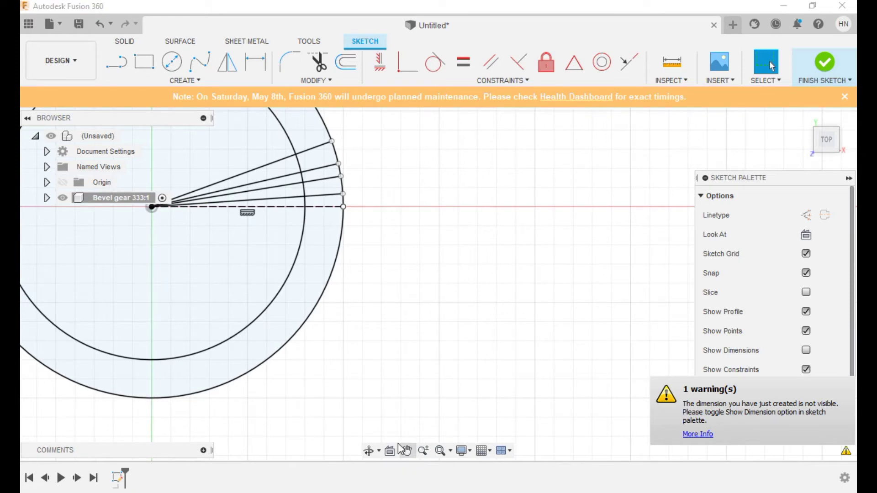
pyautogui.moveTo(466, 343)
pyautogui.mouseDown()
pyautogui.moveTo(589, 350)
pyautogui.moveTo(585, 372)
pyautogui.moveTo(582, 362)
pyautogui.mouseUp()
pyautogui.press('Escape')
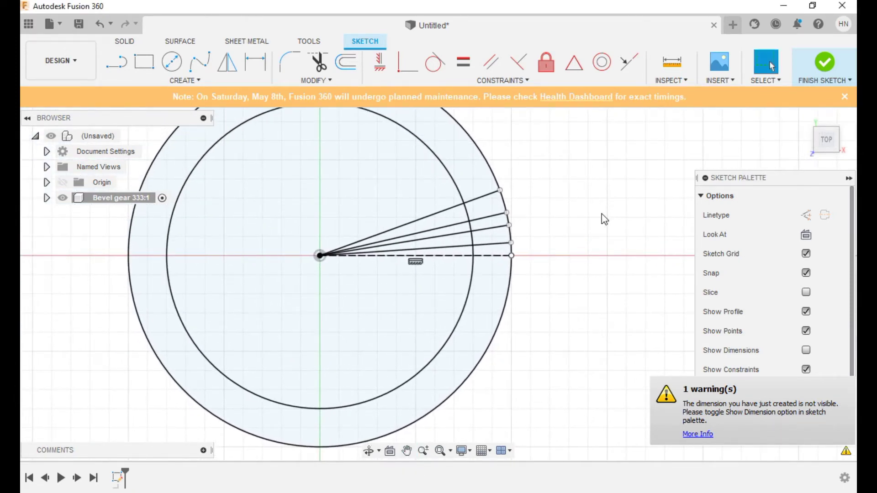
pyautogui.click(117, 62)
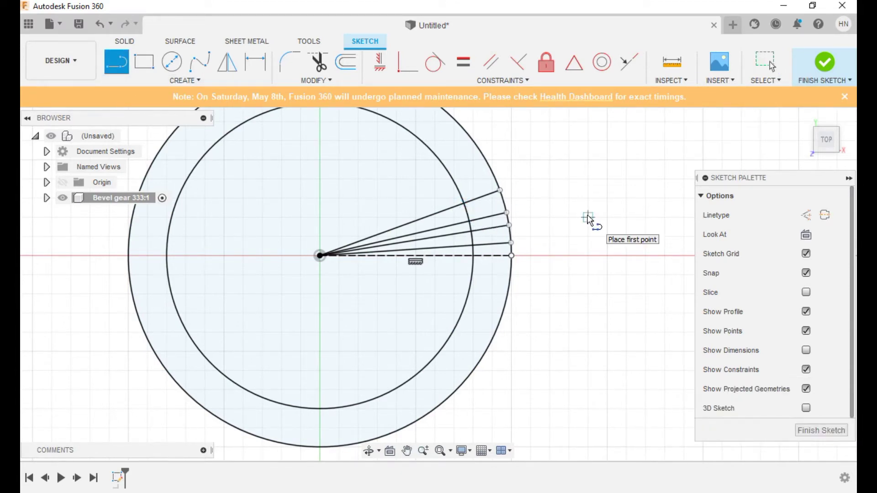
pyautogui.scroll(-2, 589, 215)
pyautogui.scroll(6, 589, 211)
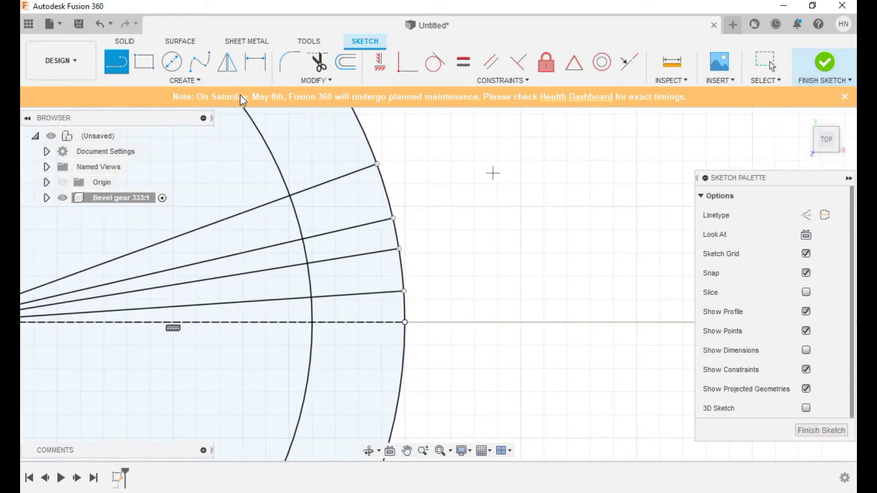
pyautogui.click(289, 196)
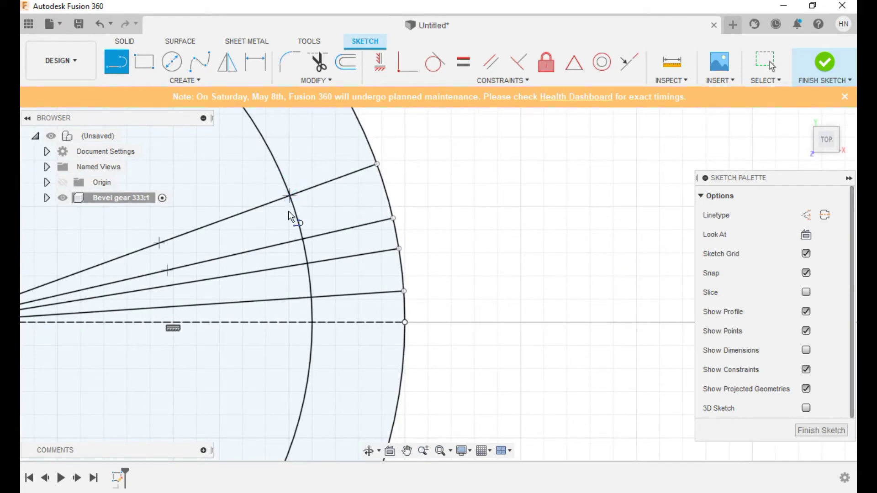
pyautogui.doubleClick(303, 238)
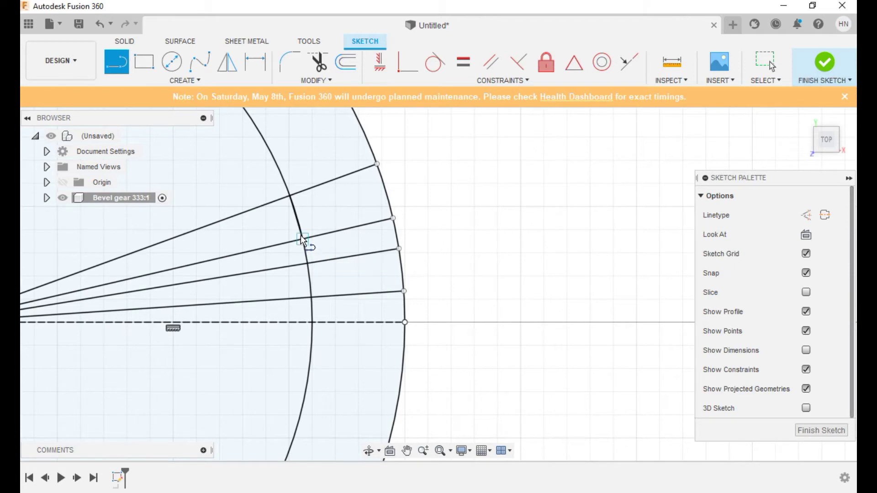
# - Draw the tooth's upper flank, tip and lower flank through the 9.16- and 3.87-degree lines' outer ends, ending on the inner circle at the horizontal axis
pyautogui.click(303, 238)
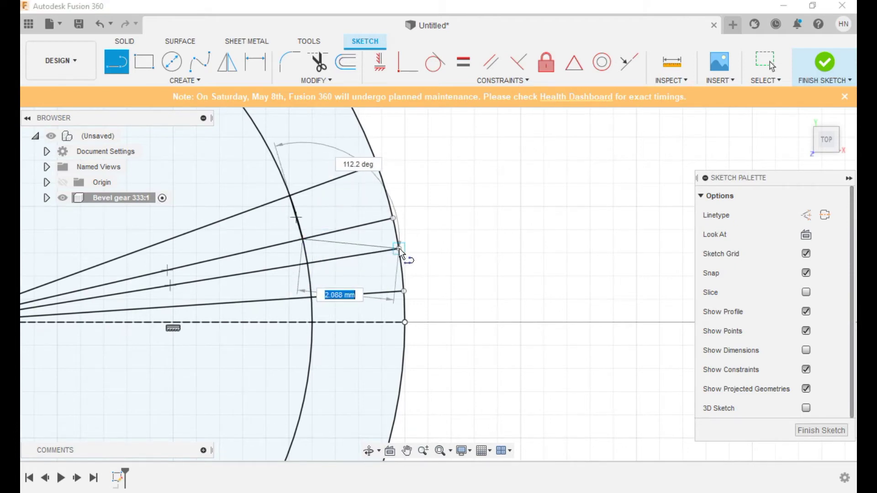
pyautogui.doubleClick(397, 248)
pyautogui.click(397, 248)
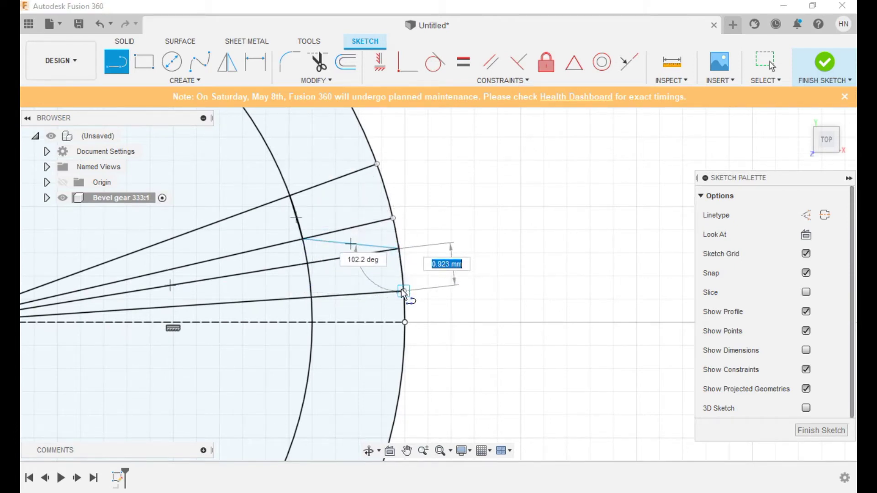
pyautogui.doubleClick(403, 291)
pyautogui.click(404, 291)
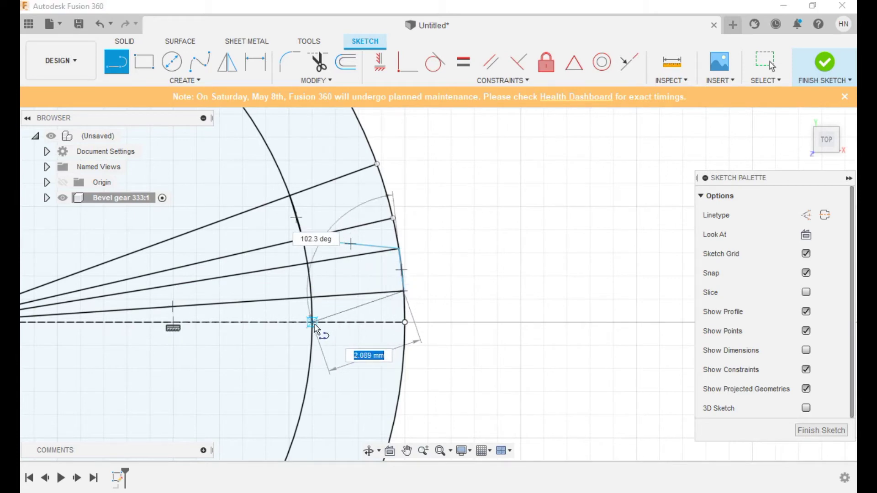
pyautogui.doubleClick(313, 322)
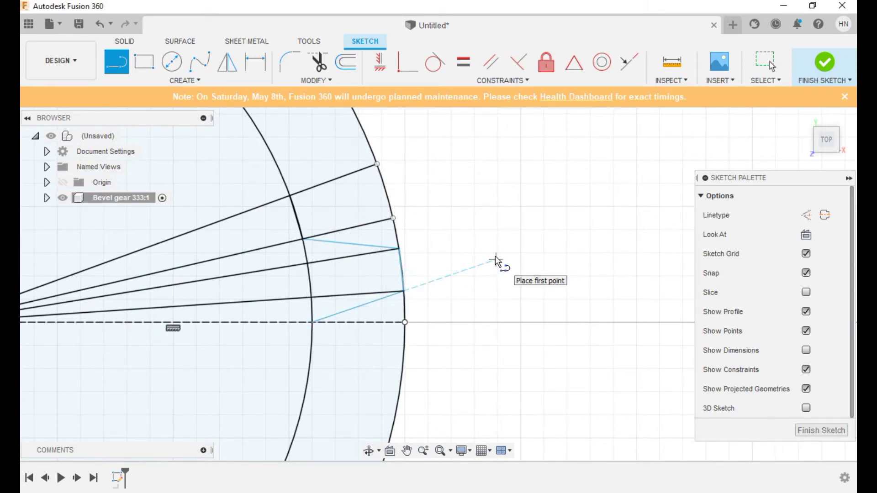
pyautogui.press('Escape')
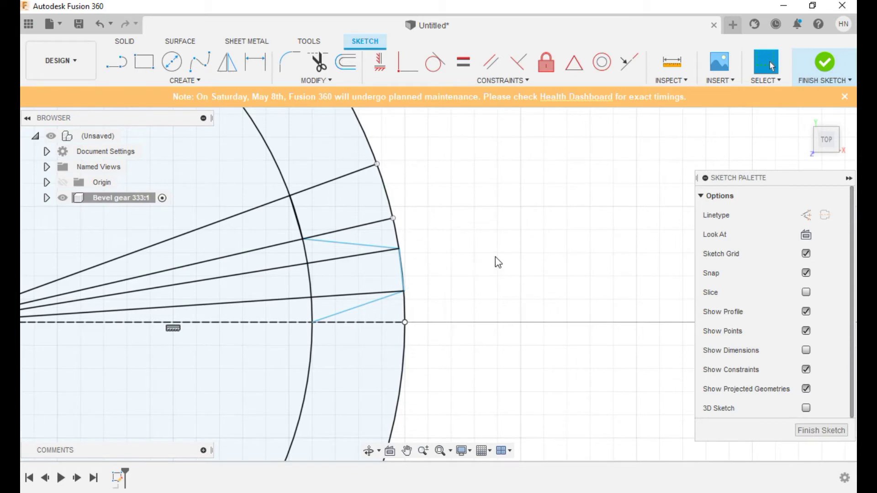
# - Trim the radial lines and dashed axis line between the two circles, and the outer circle outside the tooth tip
pyautogui.click(315, 61)
pyautogui.click(343, 176)
pyautogui.click(362, 223)
pyautogui.click(340, 259)
pyautogui.click(337, 296)
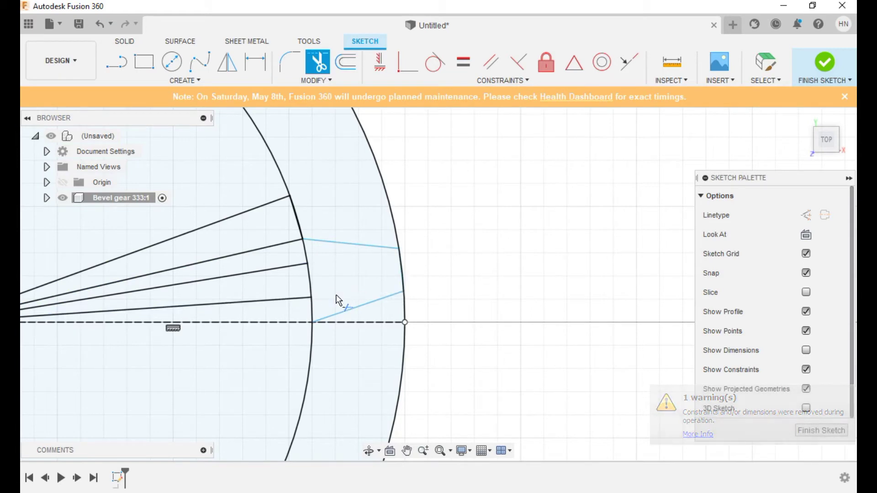
pyautogui.click(366, 320)
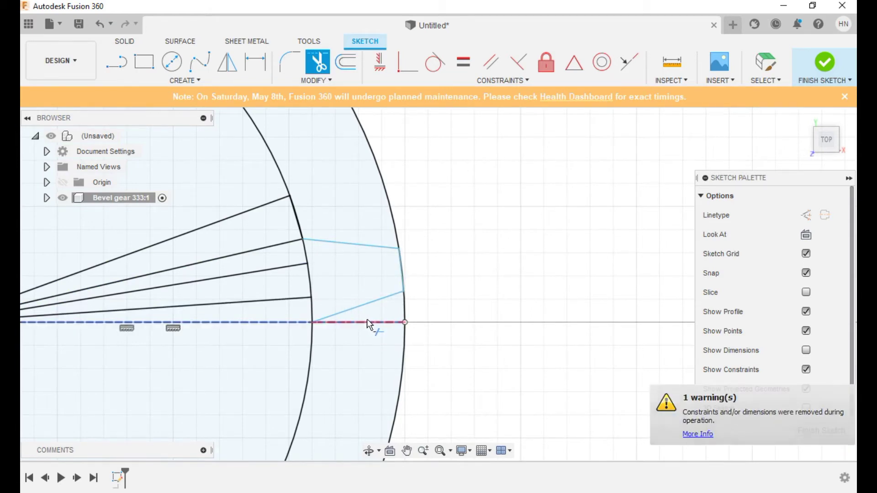
pyautogui.click(373, 321)
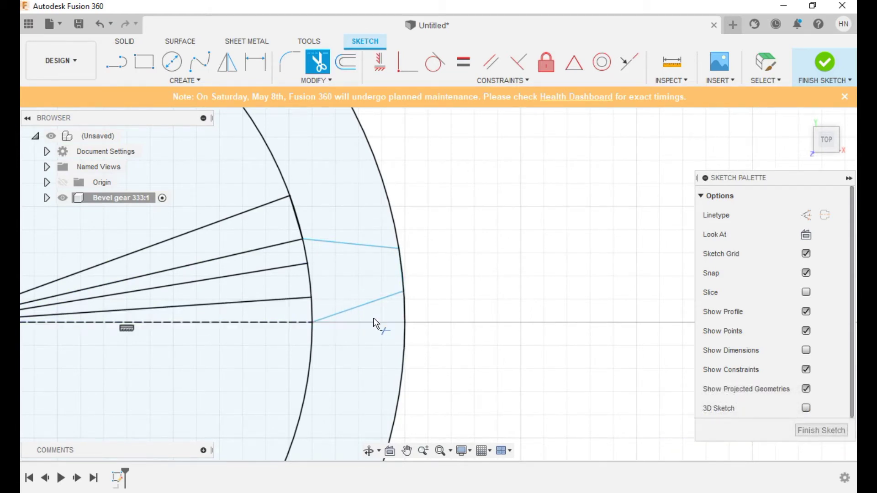
pyautogui.click(382, 179)
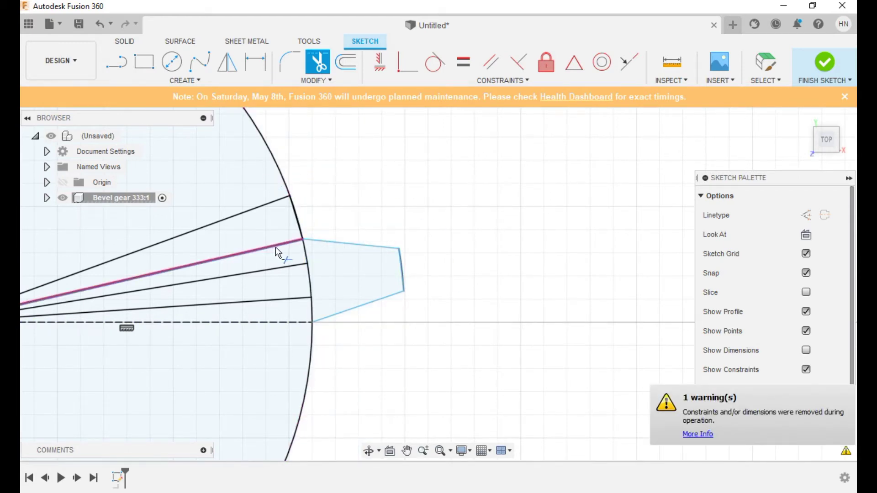
# - Trim the four radial lines inside the inner circle and the rest of the inner circle, keeping the tooth and root outline
pyautogui.click(287, 267)
pyautogui.click(287, 297)
pyautogui.click(312, 276)
pyautogui.click(248, 251)
pyautogui.click(242, 214)
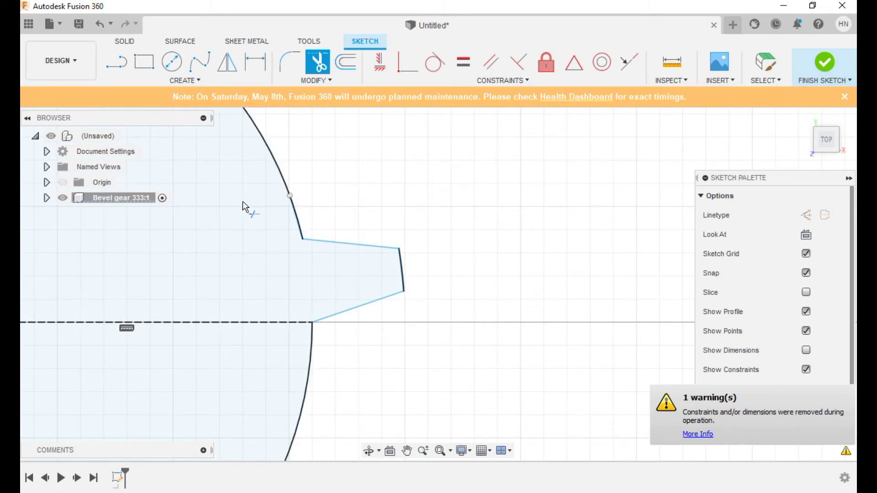
pyautogui.click(261, 140)
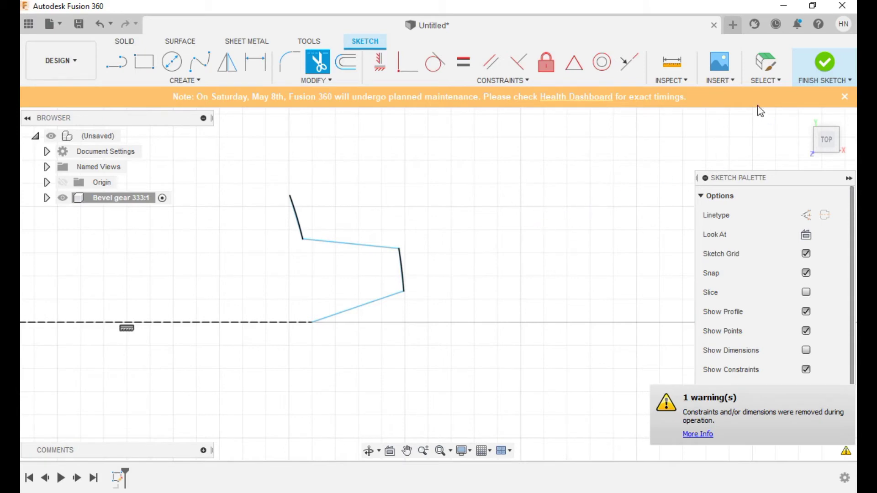
pyautogui.click(766, 67)
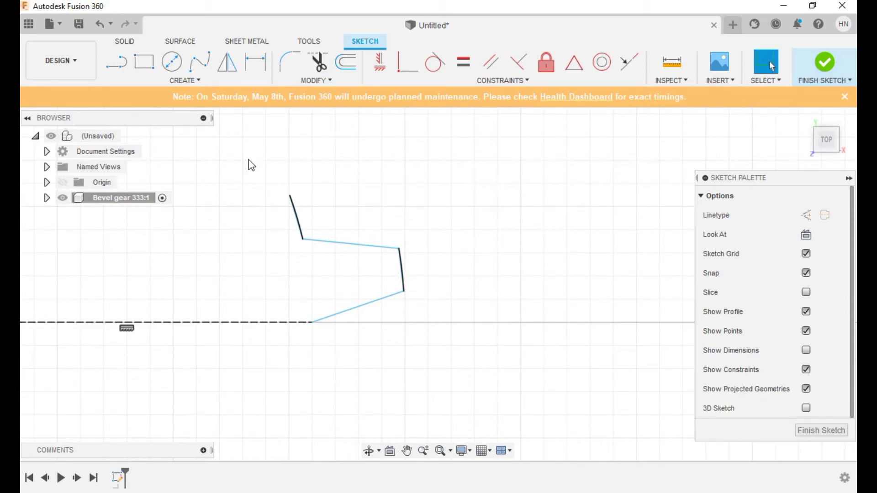
# - Circular-pattern the tooth outline around the circles' centre with 18 instances over the full circle, and finish the sketch
pyautogui.moveTo(243, 175)
pyautogui.mouseDown()
pyautogui.moveTo(344, 206)
pyautogui.moveTo(464, 351)
pyautogui.mouseUp()
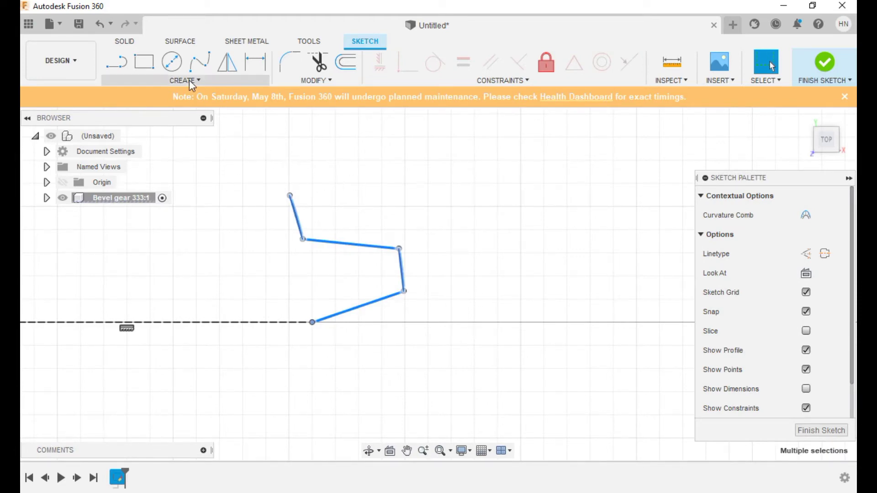
pyautogui.click(203, 81)
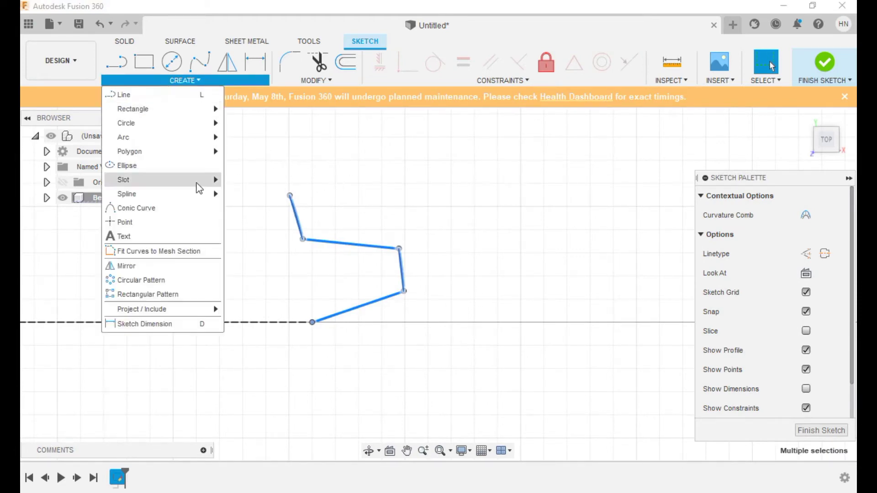
pyautogui.click(161, 283)
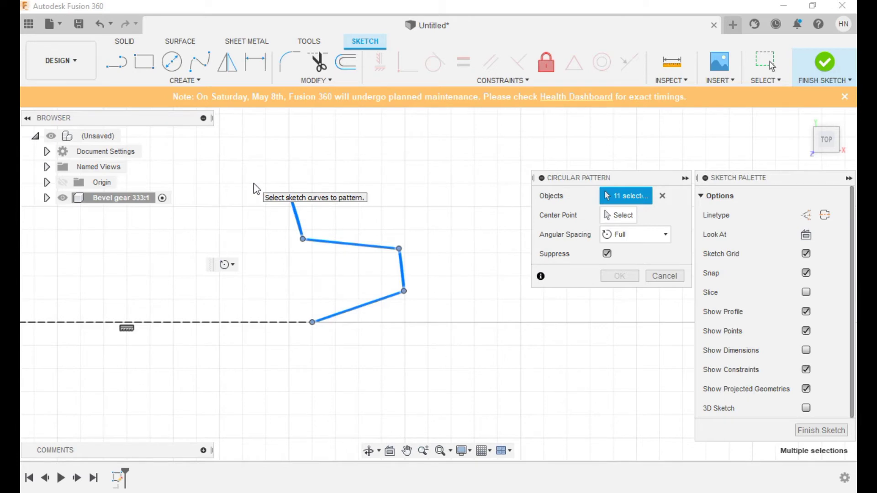
pyautogui.click(617, 215)
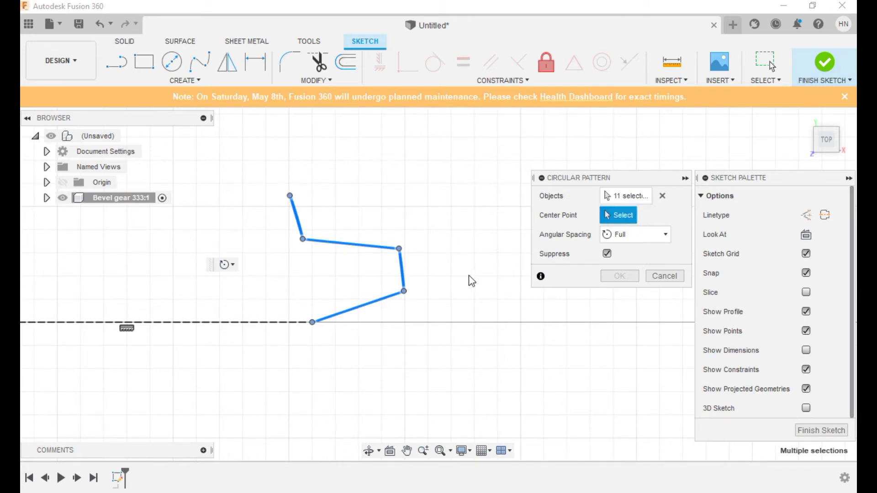
pyautogui.scroll(-3, 249, 362)
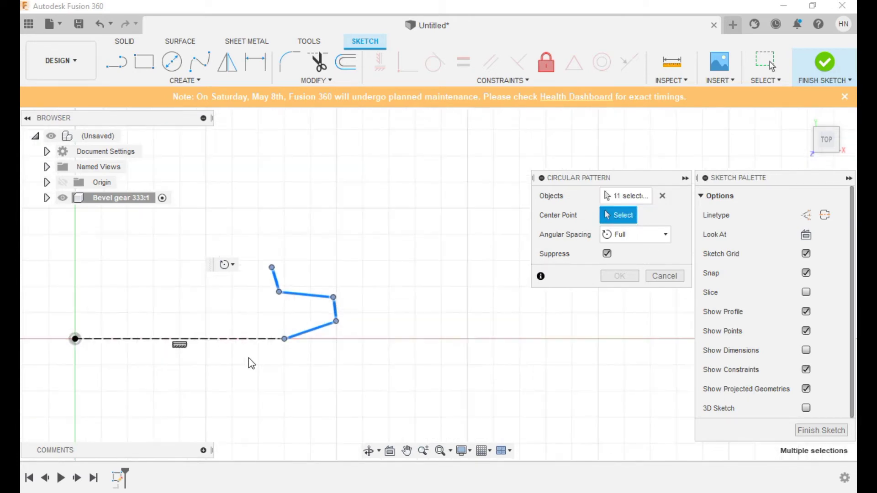
pyautogui.click(75, 339)
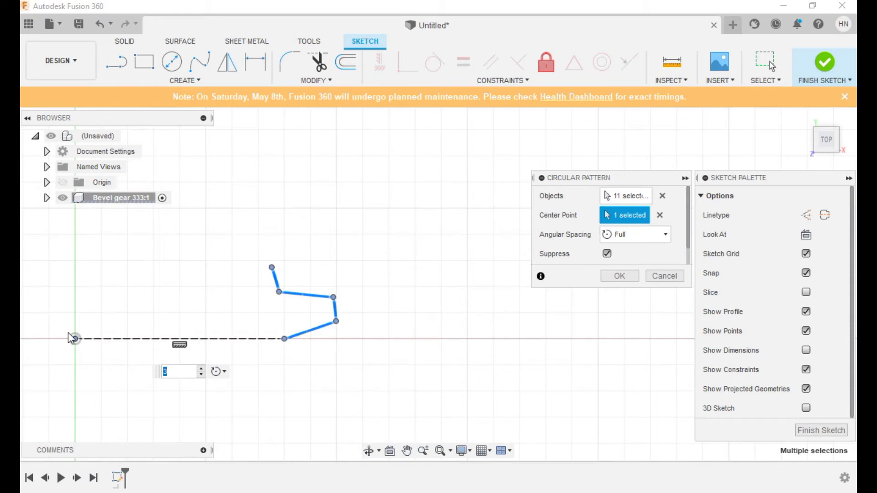
pyautogui.scroll(-1, 338, 254)
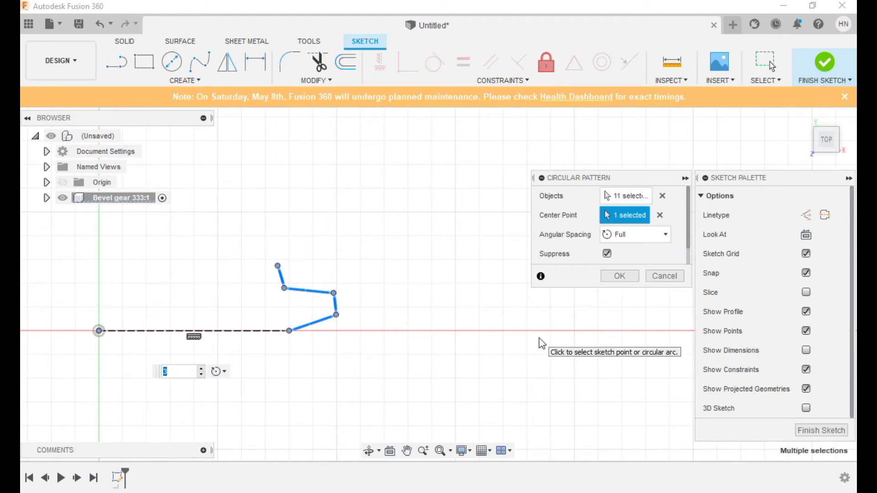
pyautogui.write('18')
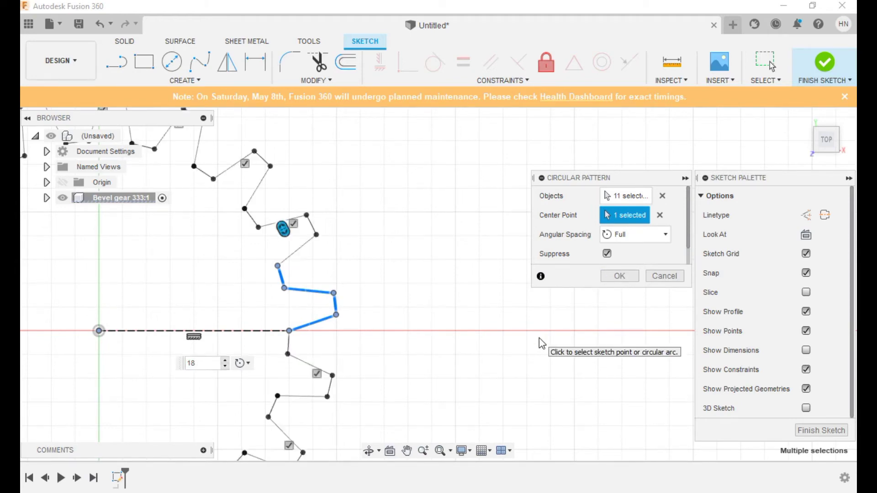
pyautogui.click(620, 276)
pyautogui.scroll(-5, 503, 261)
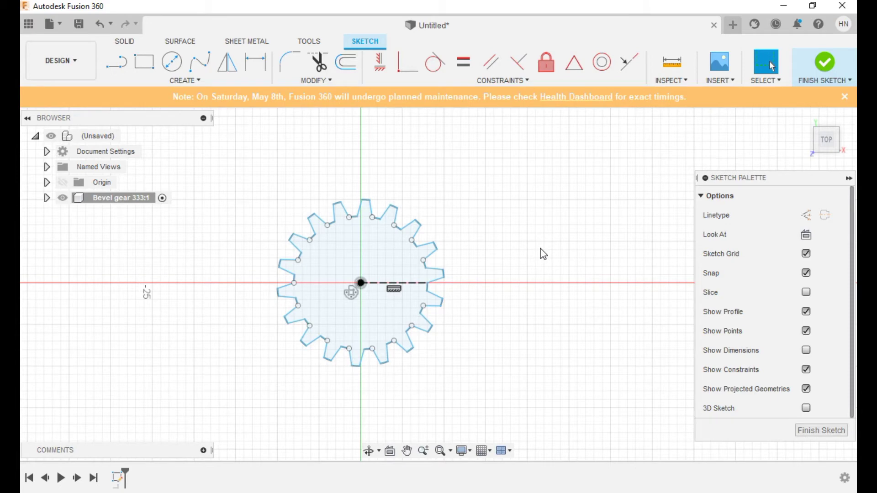
pyautogui.click(808, 429)
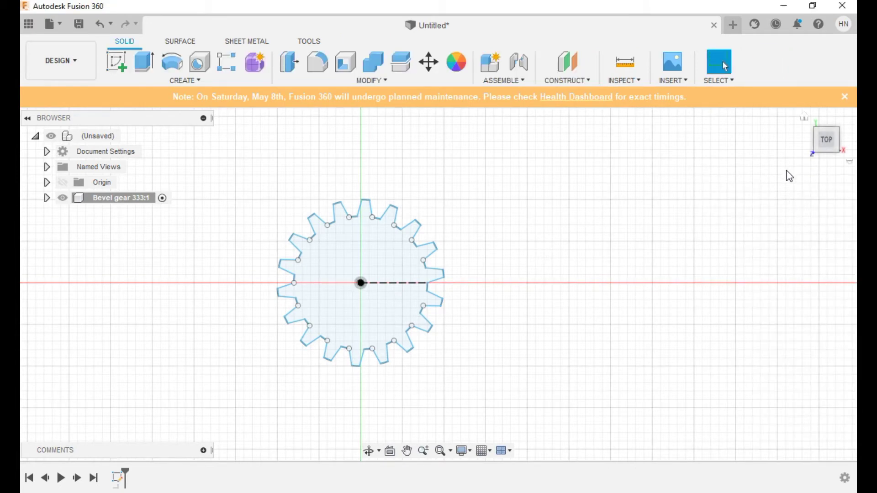
# - Create a construction plane offset 3 mm above the XY plane of the gear outline
pyautogui.click(804, 121)
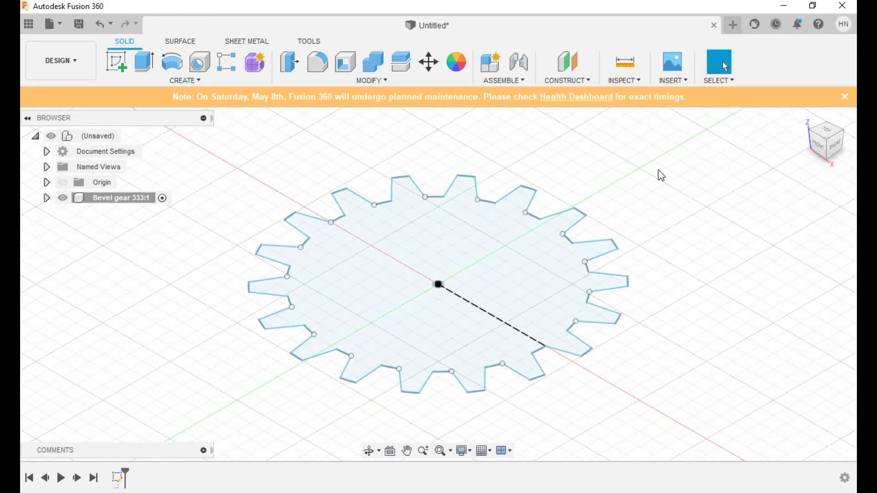
pyautogui.click(575, 67)
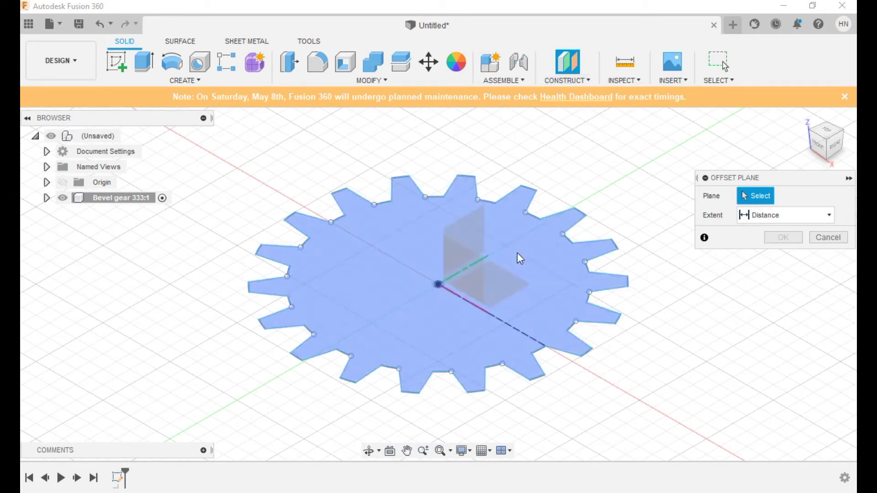
pyautogui.click(517, 283)
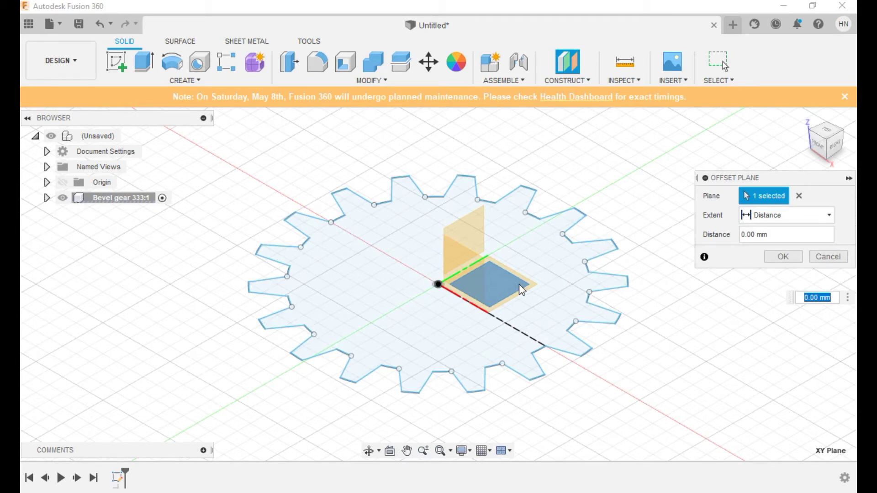
pyautogui.click(757, 234)
pyautogui.press('BackSpace')
pyautogui.press('BackSpace')
pyautogui.press('BackSpace')
pyautogui.press('BackSpace')
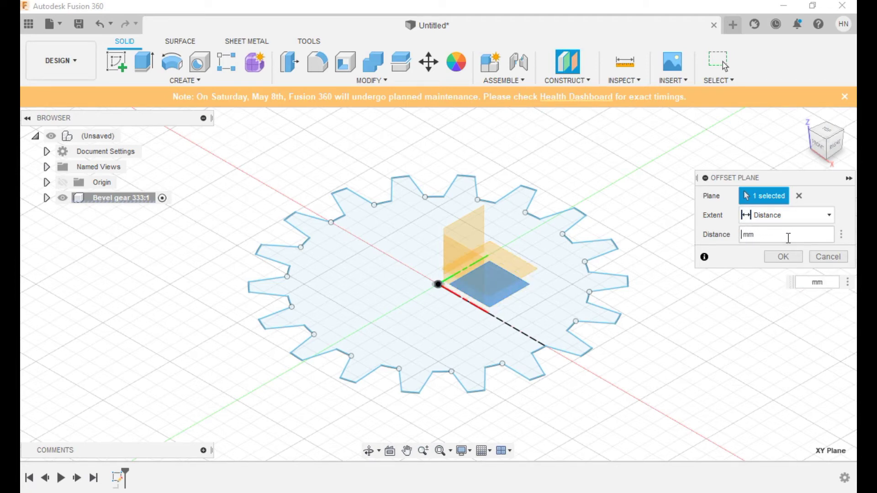
pyautogui.write('3')
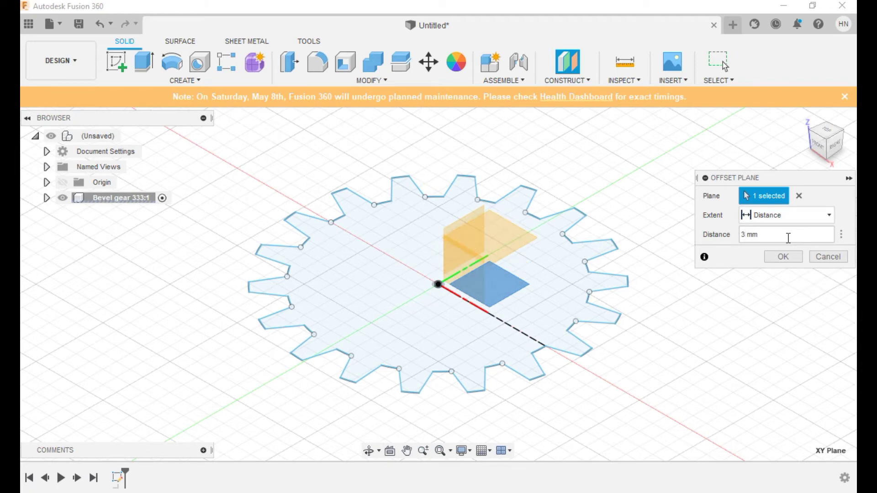
pyautogui.click(789, 258)
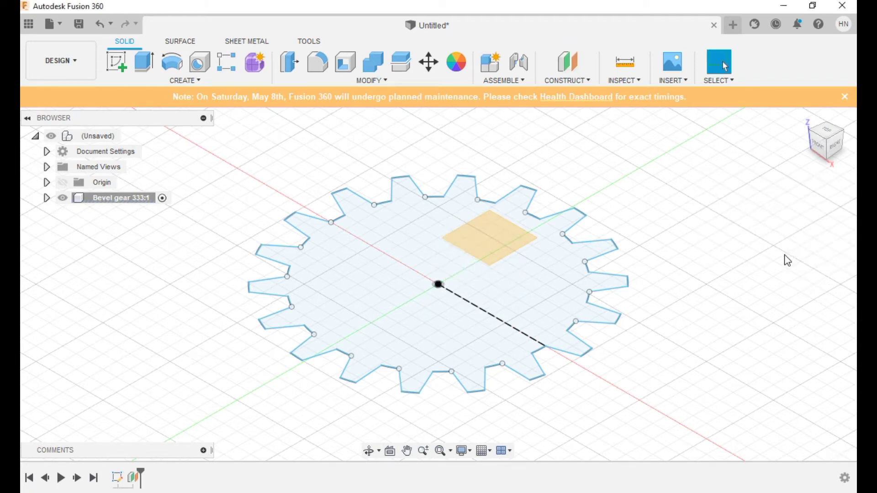
# - Start a sketch on the offset plane and draw a 16 mm diameter circle centred on the origin
pyautogui.moveTo(834, 138); pyautogui.dragTo(831, 136)
pyautogui.click(830, 135)
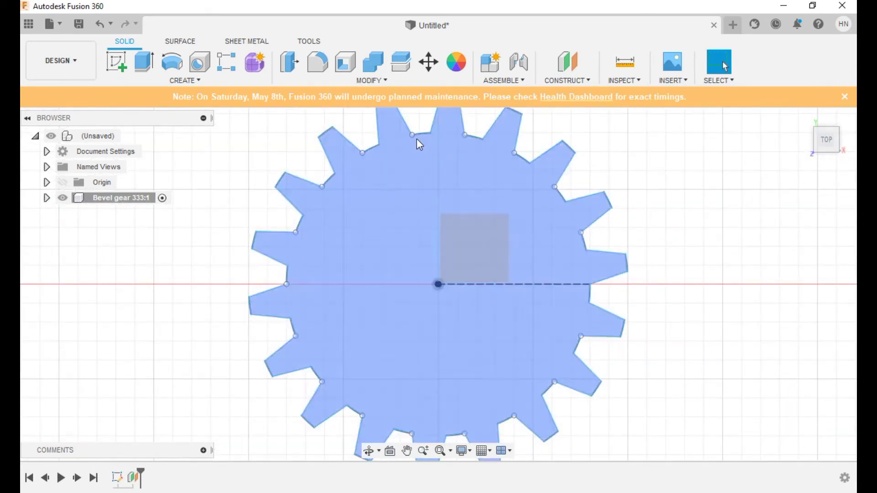
pyautogui.rightClick(740, 187)
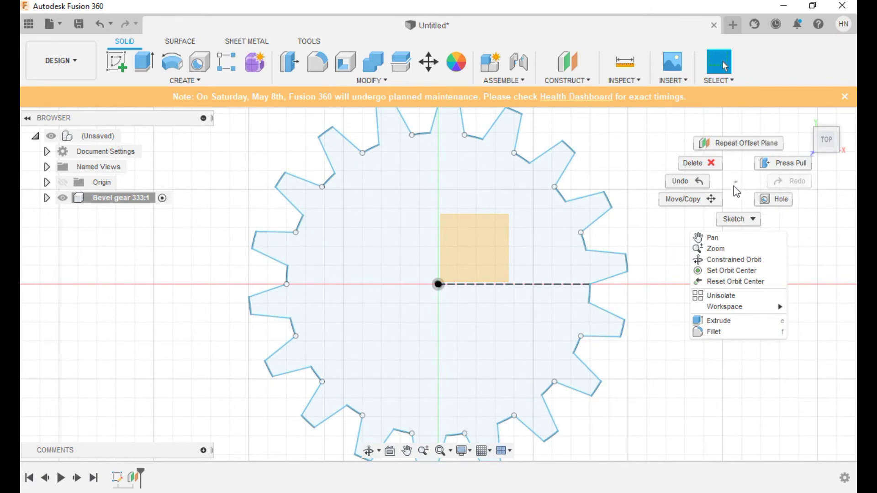
pyautogui.press('Escape')
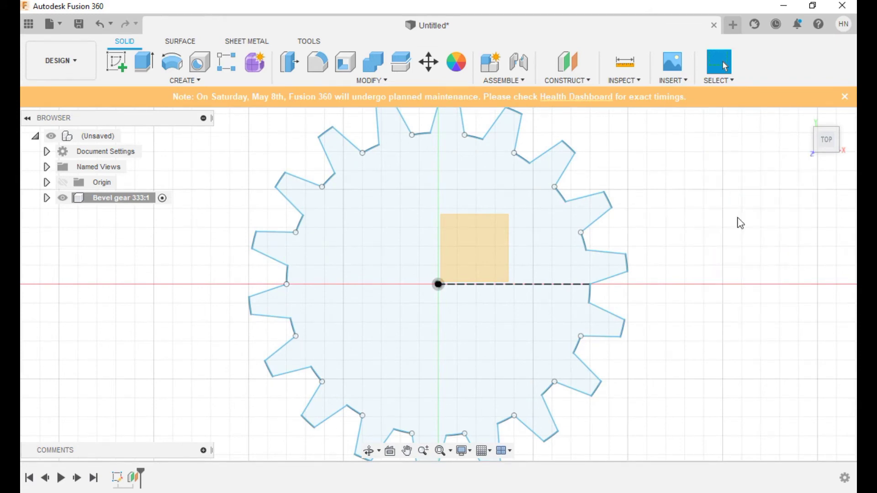
pyautogui.rightClick(739, 184)
pyautogui.click(742, 217)
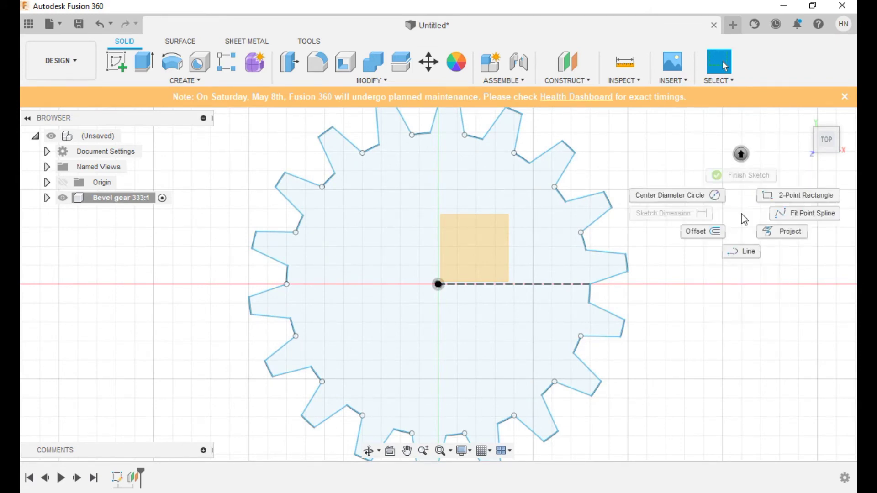
pyautogui.click(694, 195)
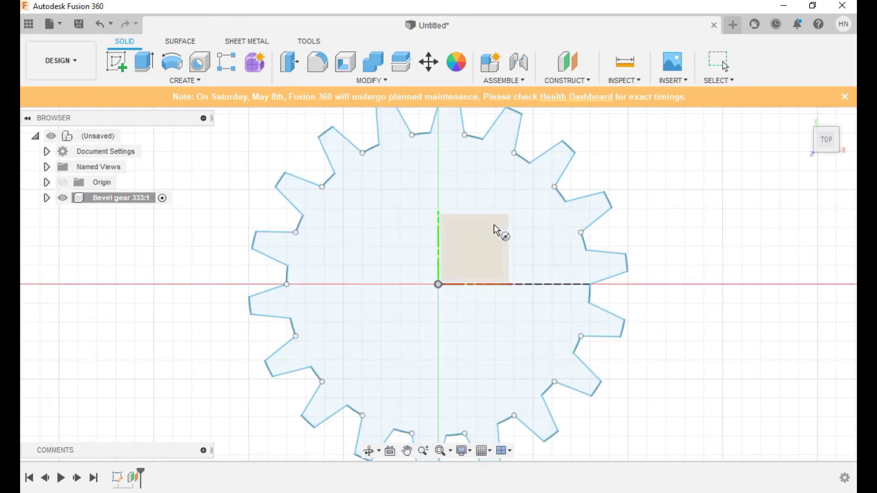
pyautogui.click(490, 241)
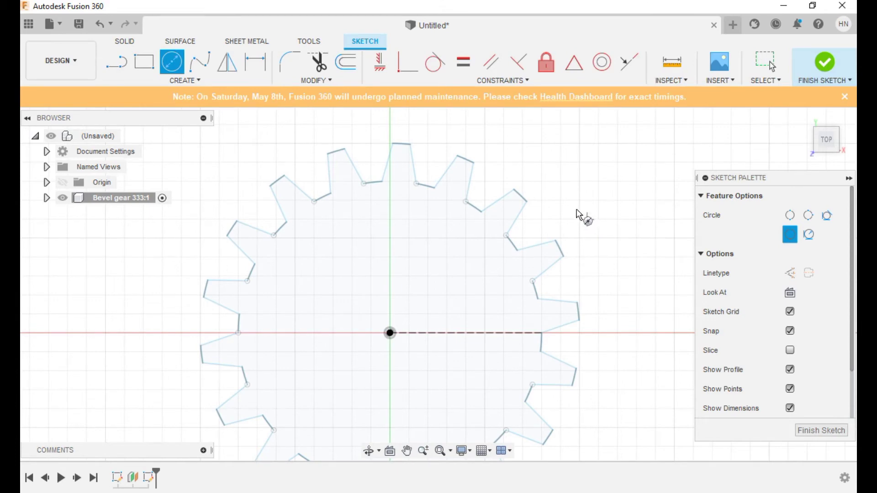
pyautogui.click(391, 333)
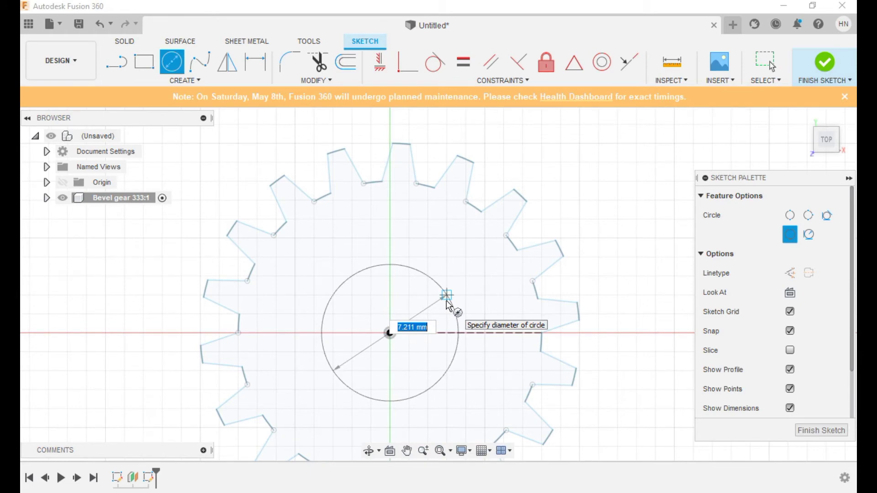
pyautogui.write('16')
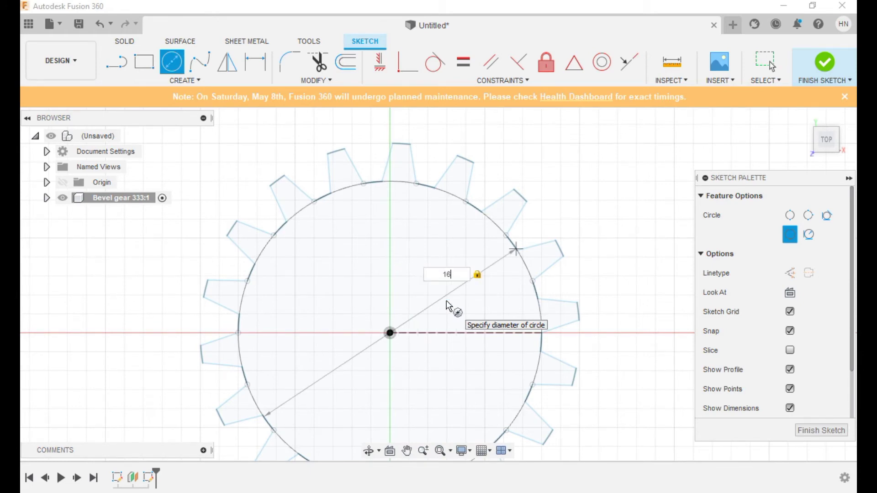
pyautogui.press('Return')
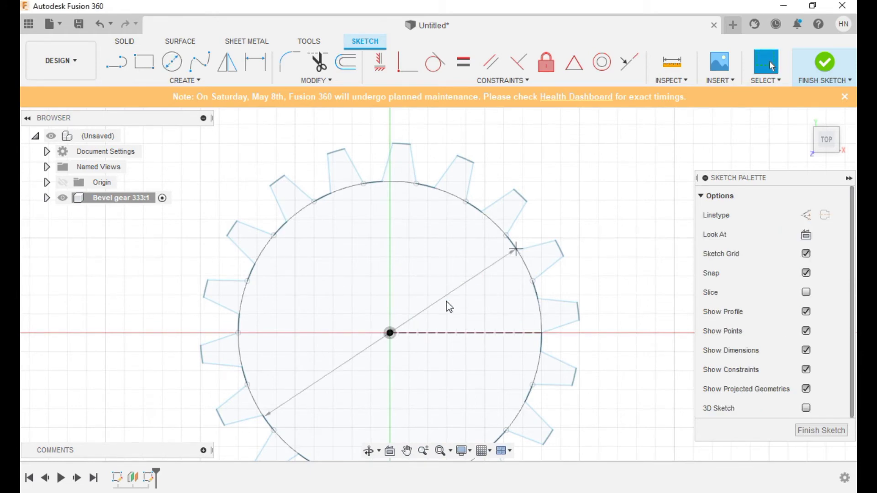
# - Draw a concentric 14 mm diameter circle from the origin and hide the sketch dimensions
pyautogui.click(172, 61)
pyautogui.click(389, 333)
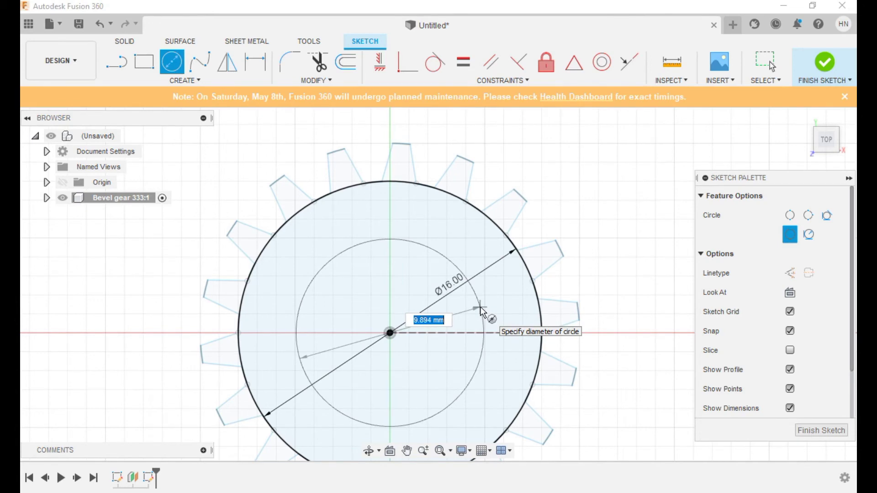
pyautogui.write('14')
pyautogui.press('Return')
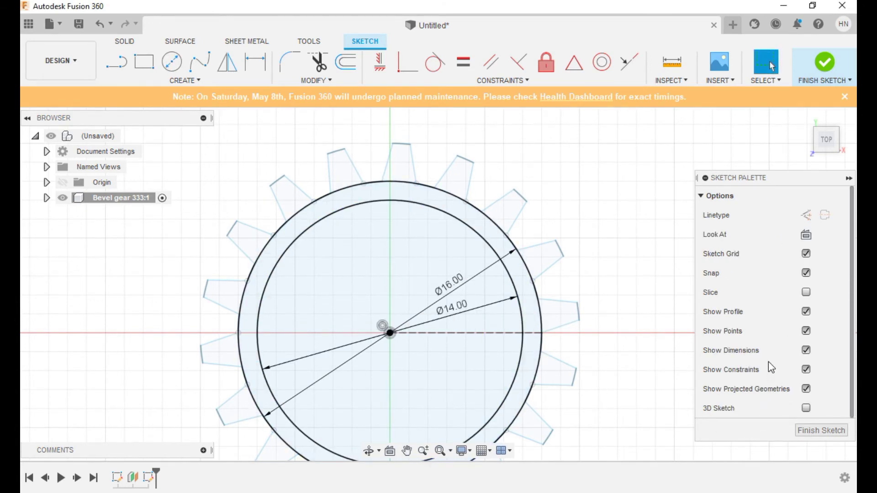
pyautogui.click(806, 351)
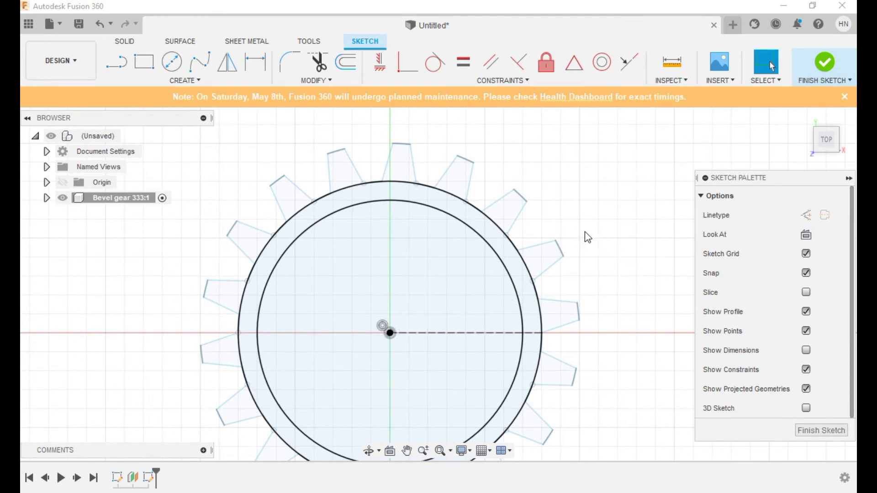
# - Draw a line from the circles' centre to the 16 mm circle at 20 degrees above the horizontal axis
pyautogui.click(112, 62)
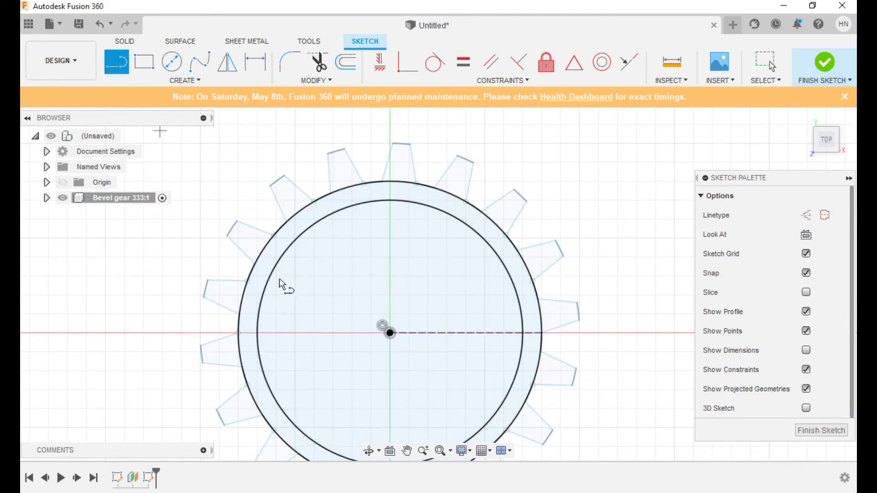
pyautogui.click(395, 334)
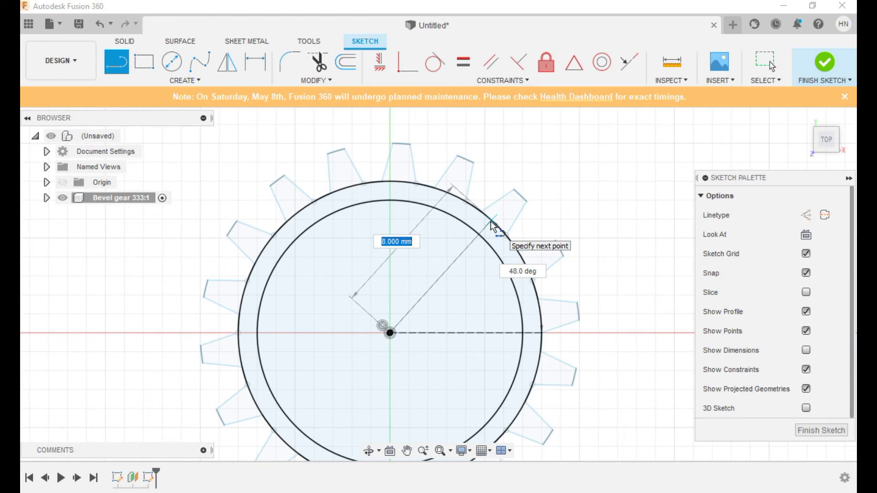
pyautogui.press('Tab')
pyautogui.write('20')
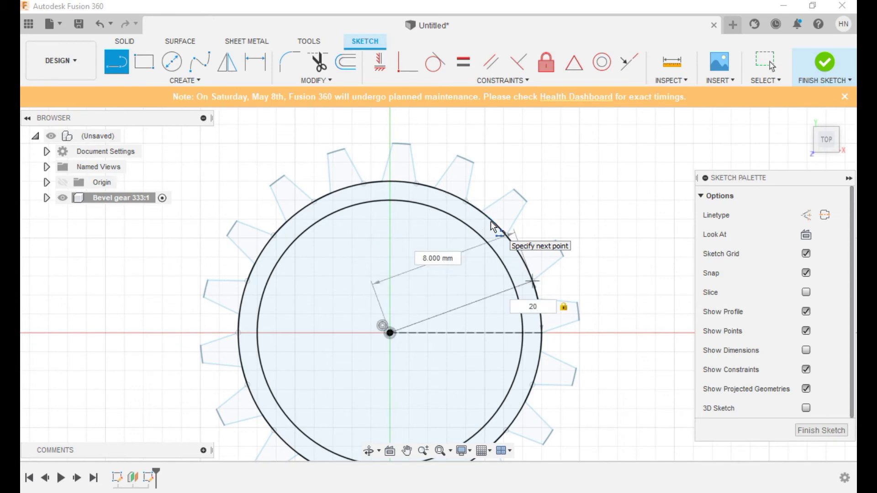
pyautogui.press('Return')
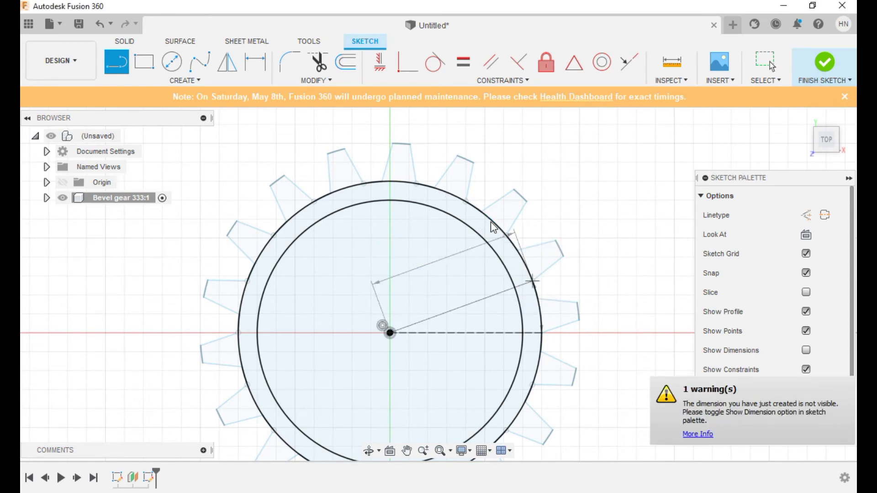
pyautogui.press('Escape')
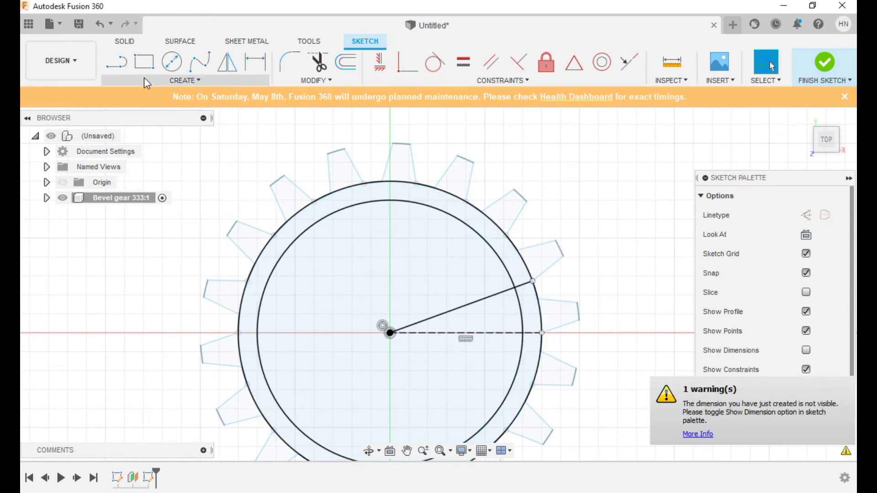
# - Draw a line from the circles' centre to the 16 mm circle at 13 degrees above the horizontal axis
pyautogui.click(114, 60)
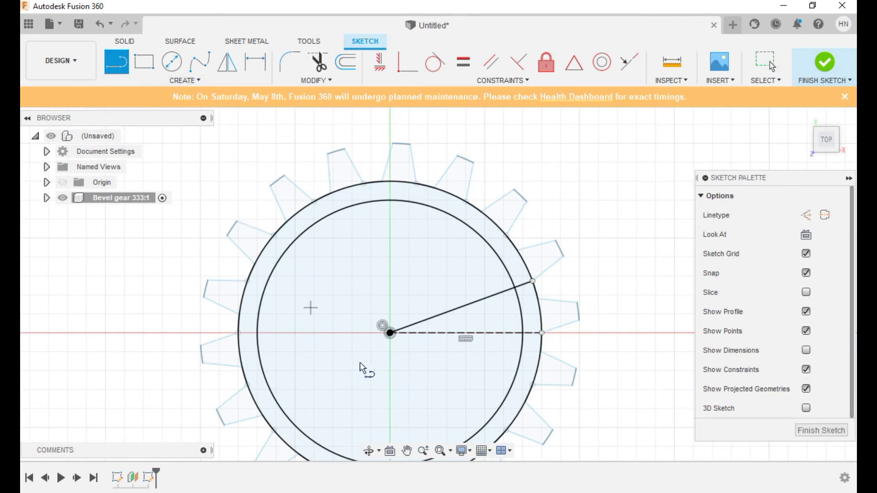
pyautogui.click(390, 333)
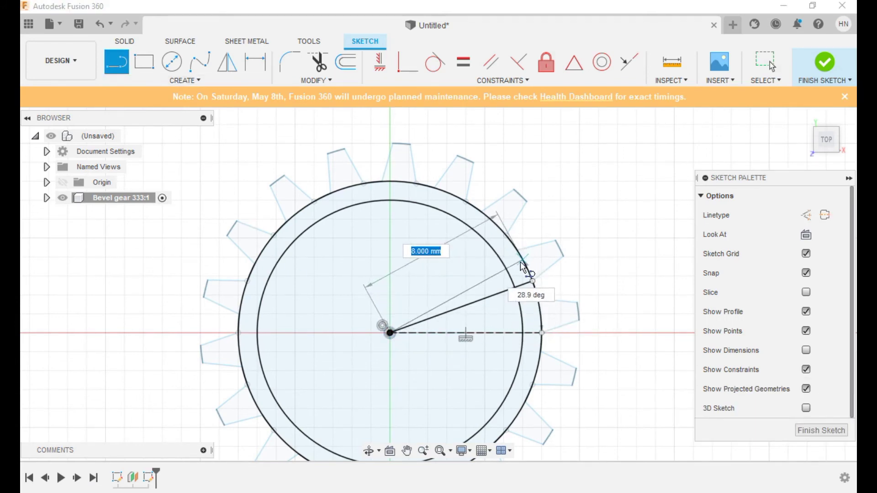
pyautogui.press('Tab')
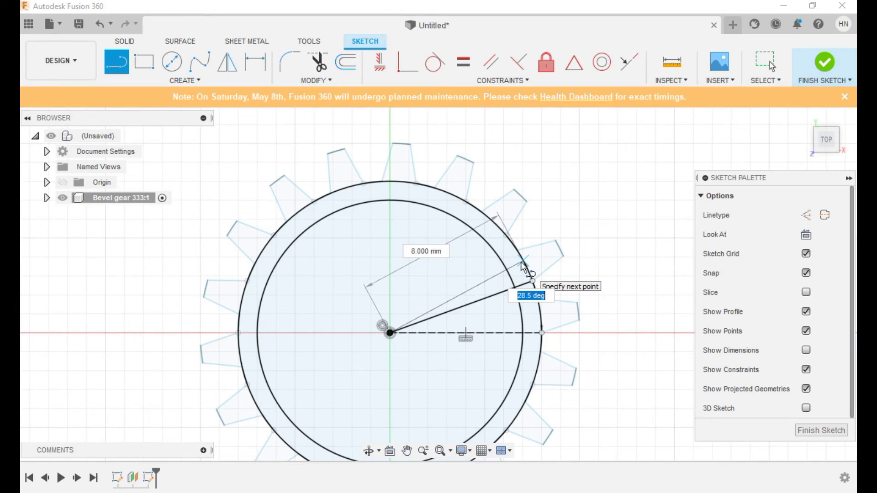
pyautogui.write('13')
pyautogui.press('Return')
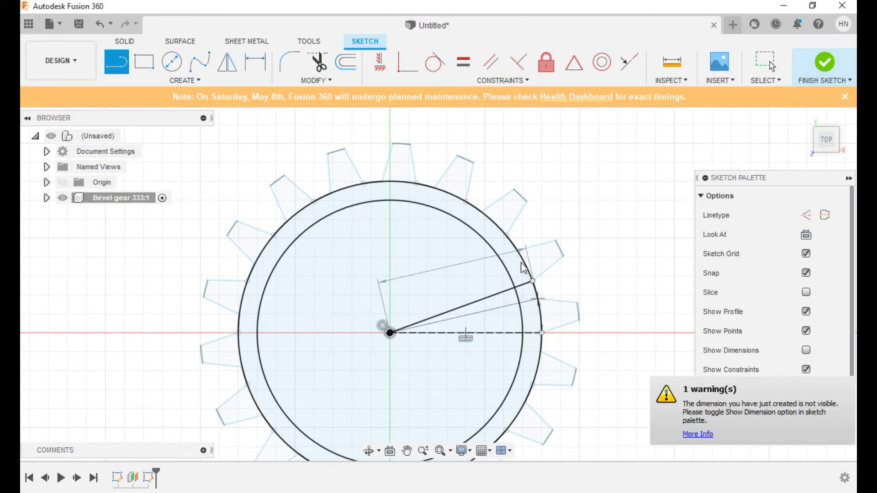
pyautogui.press('Escape')
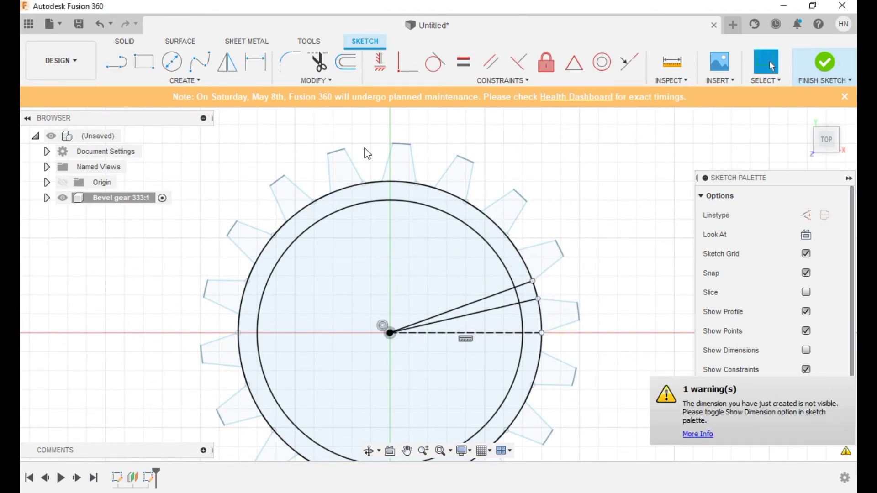
# - Draw a line from the circles' centre to the 16 mm circle at 9.16 degrees above the horizontal axis
pyautogui.click(118, 61)
pyautogui.click(391, 333)
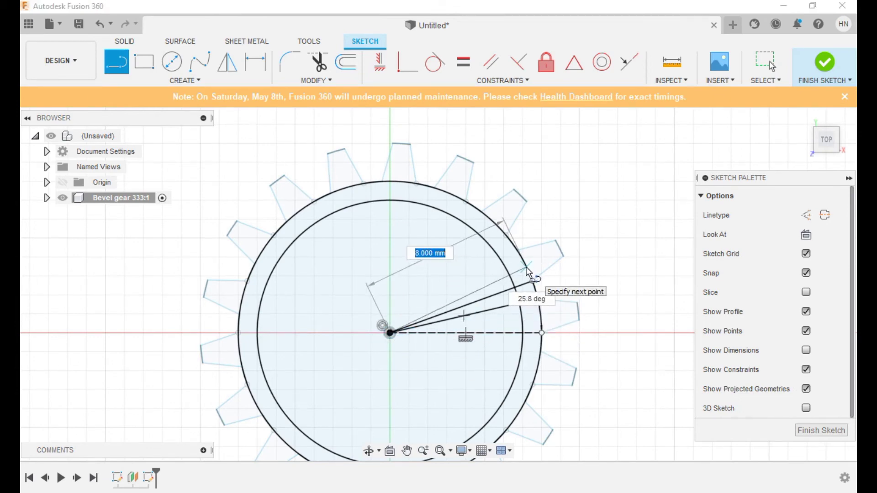
pyautogui.press('Tab')
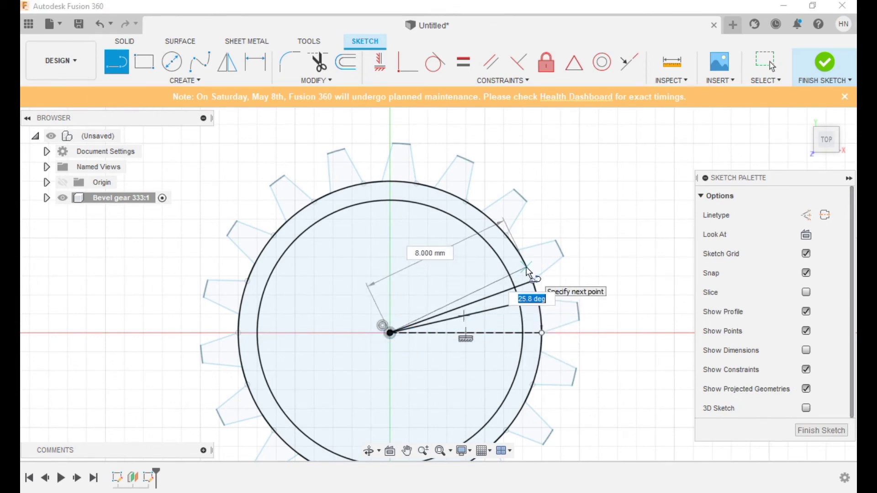
pyautogui.write('9.16')
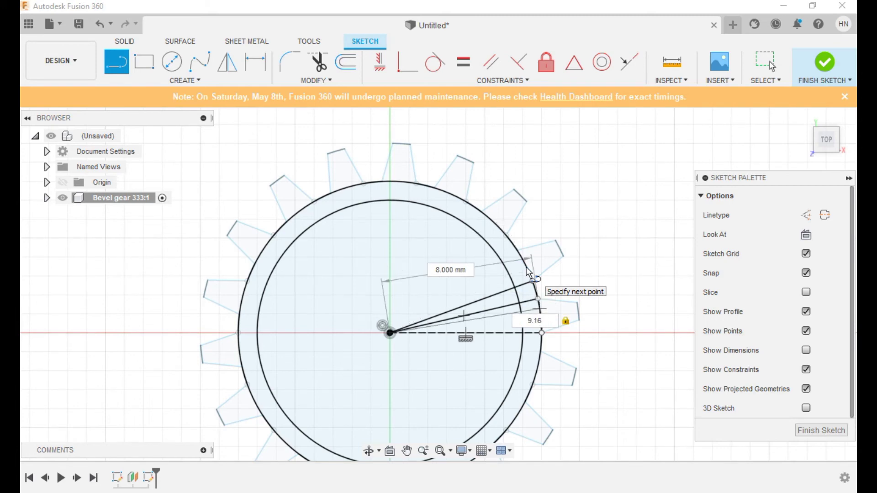
pyautogui.press('Return')
pyautogui.press('Escape')
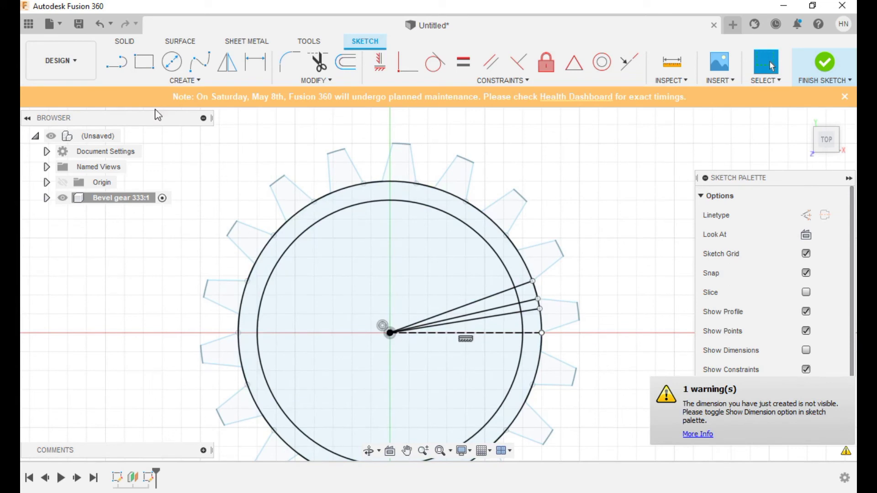
# - Try a line from the circles' centre to the 14 mm circle at 3.87 degrees above the horizontal axis
pyautogui.click(115, 62)
pyautogui.click(390, 332)
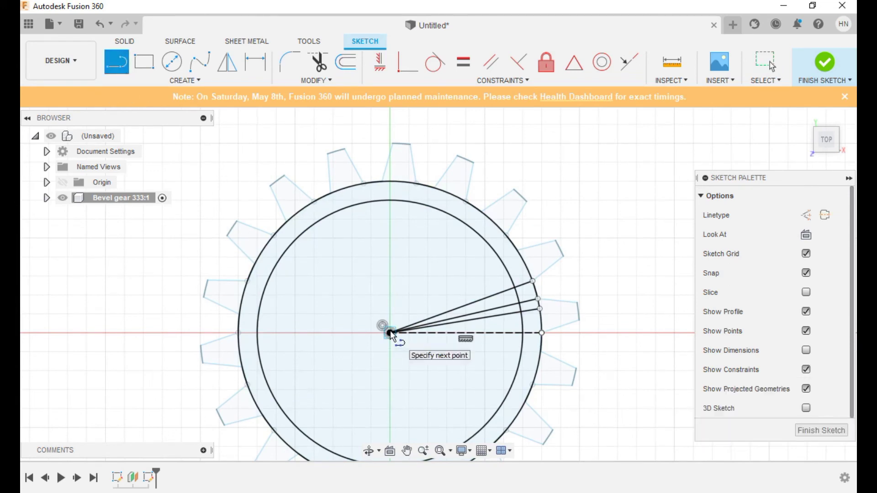
pyautogui.press('Tab')
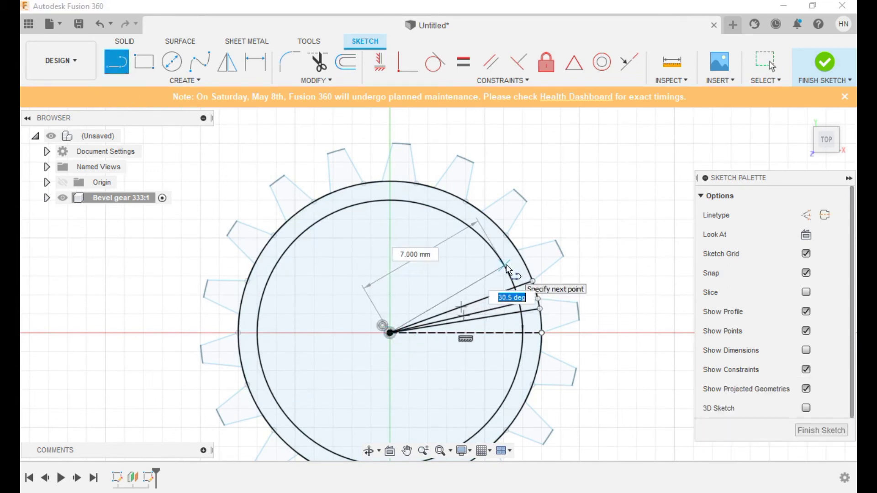
pyautogui.write('3.87')
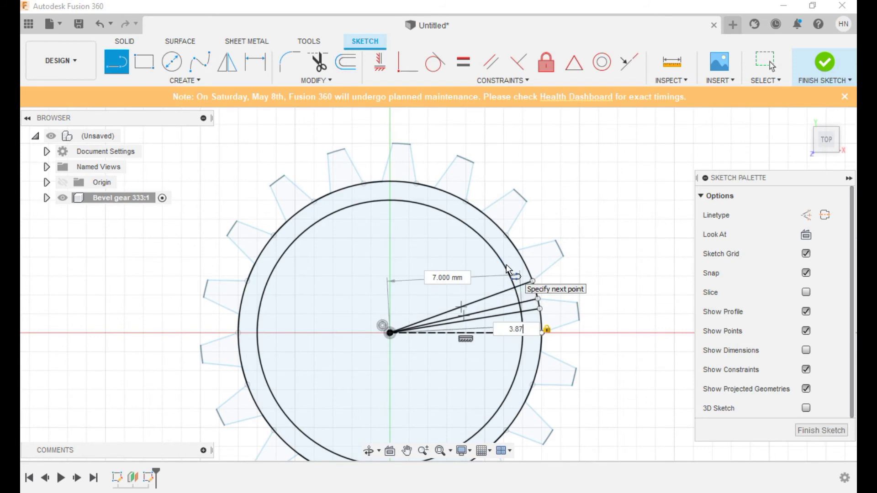
pyautogui.press('Return')
pyautogui.press('Escape')
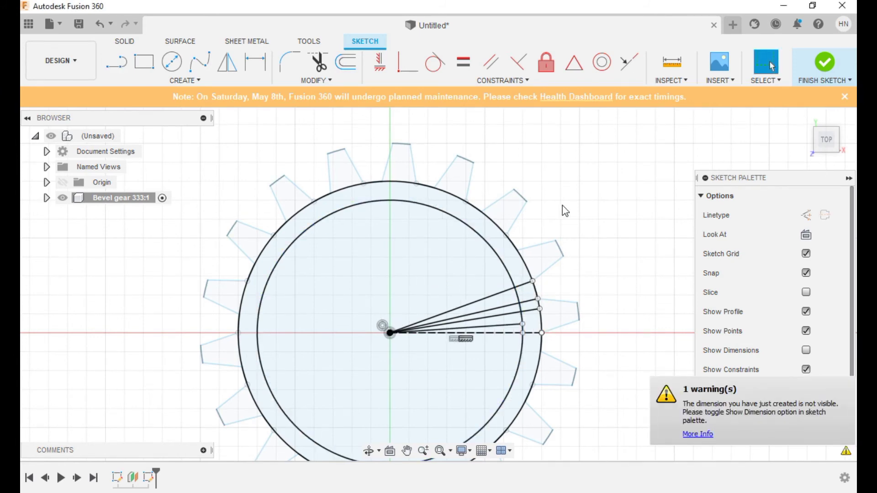
pyautogui.rightClick(626, 224)
pyautogui.click(569, 223)
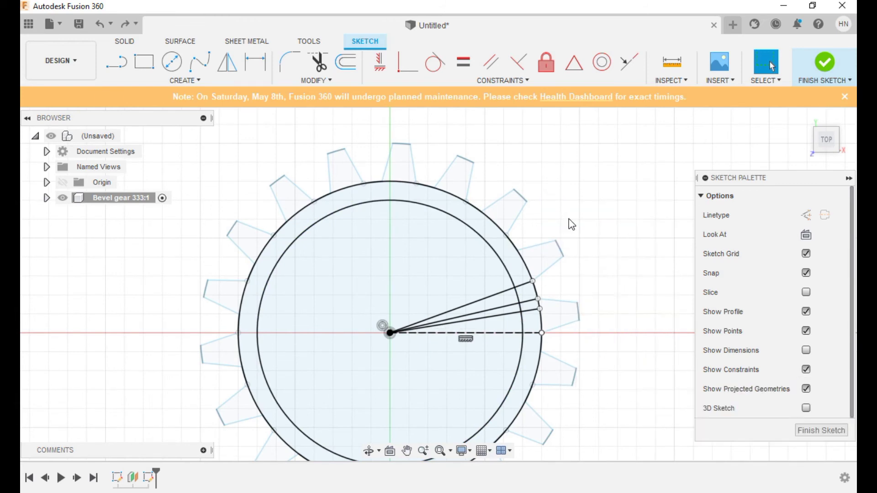
# - Draw a line from the circles' centre to the 16 mm circle at 3.87 degrees above the horizontal axis
pyautogui.click(112, 59)
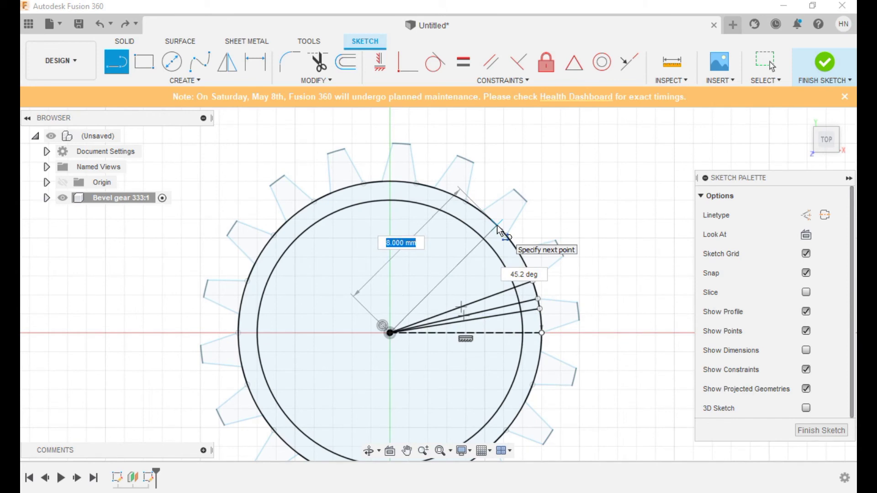
pyautogui.press('Tab')
pyautogui.write('3.')
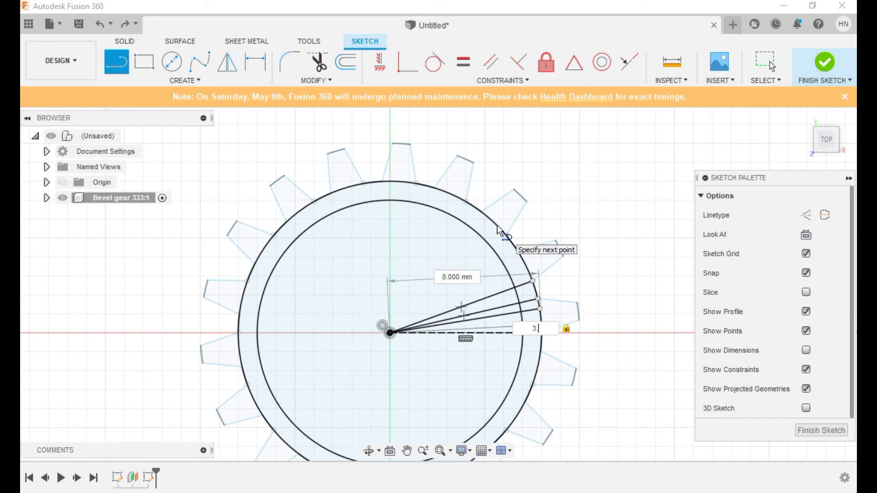
pyautogui.press('Return')
pyautogui.press('Escape')
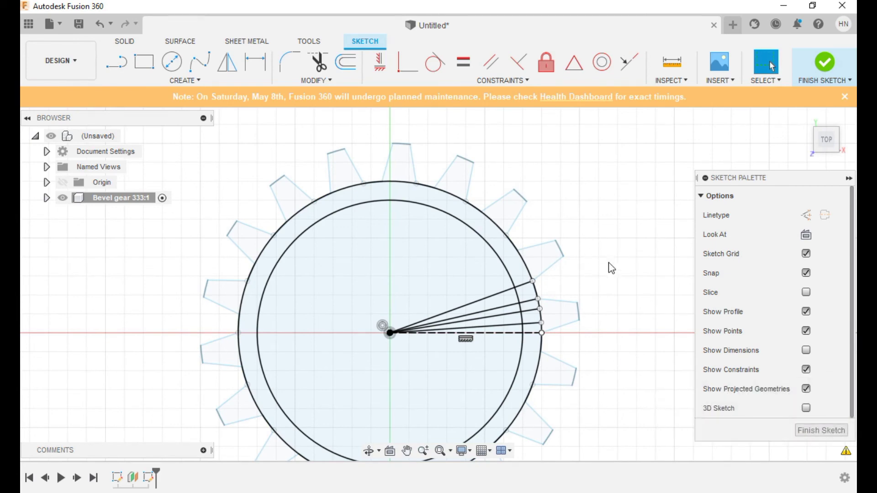
# - Draw the tooth root line between the points where the 20-degree and 13-degree lines cross the 14 mm circle
pyautogui.click(118, 62)
pyautogui.scroll(3, 598, 219)
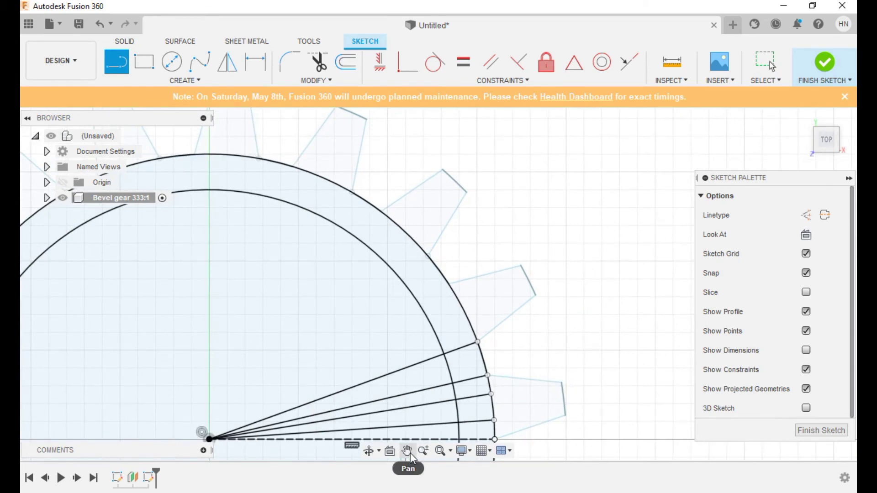
pyautogui.click(407, 451)
pyautogui.moveTo(584, 344); pyautogui.dragTo(588, 186)
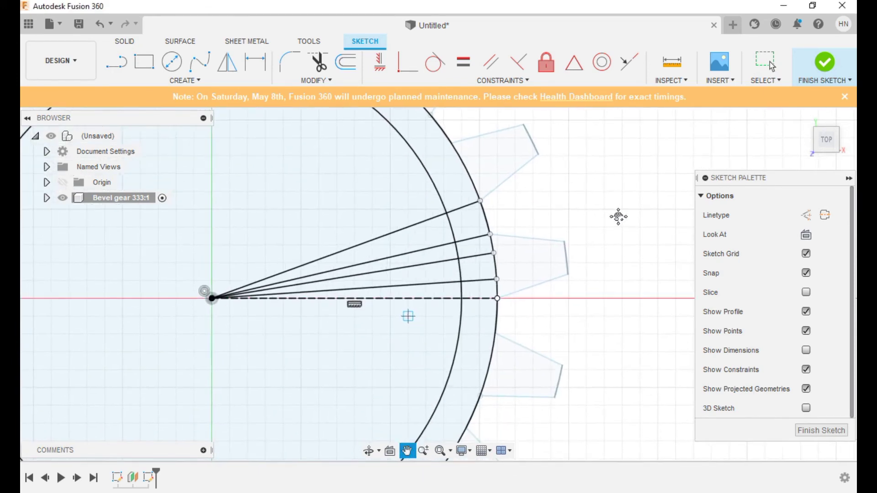
pyautogui.press('l')
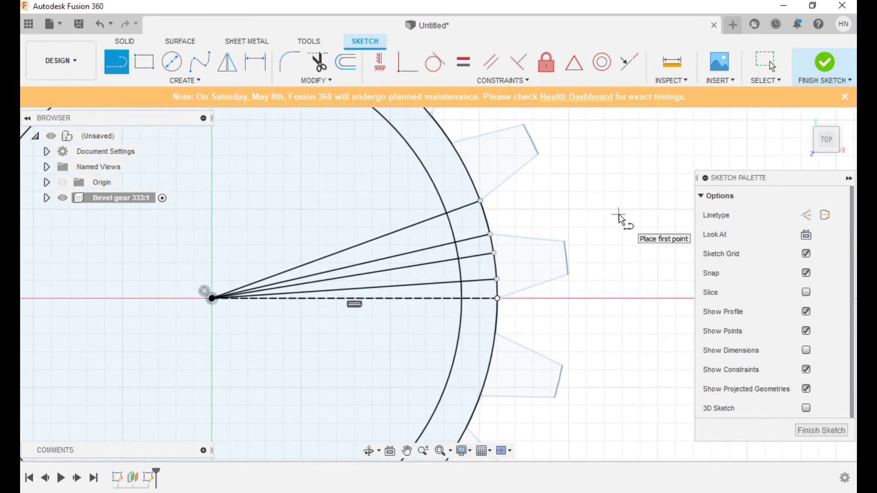
pyautogui.click(445, 212)
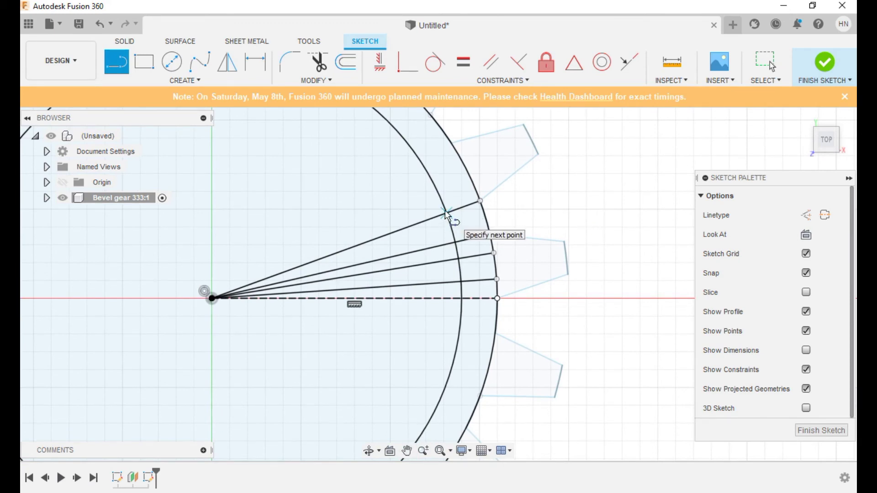
pyautogui.click(458, 242)
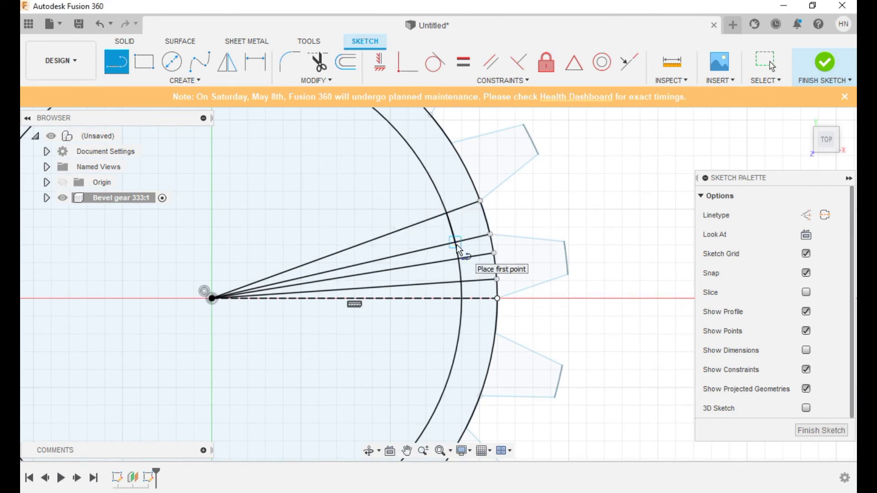
# - Draw the tooth's upper flank, tip and lower flank through the 9.16- and 3.87-degree endpoints, ending where the 14 mm circle meets the horizontal axis
pyautogui.doubleClick(491, 255)
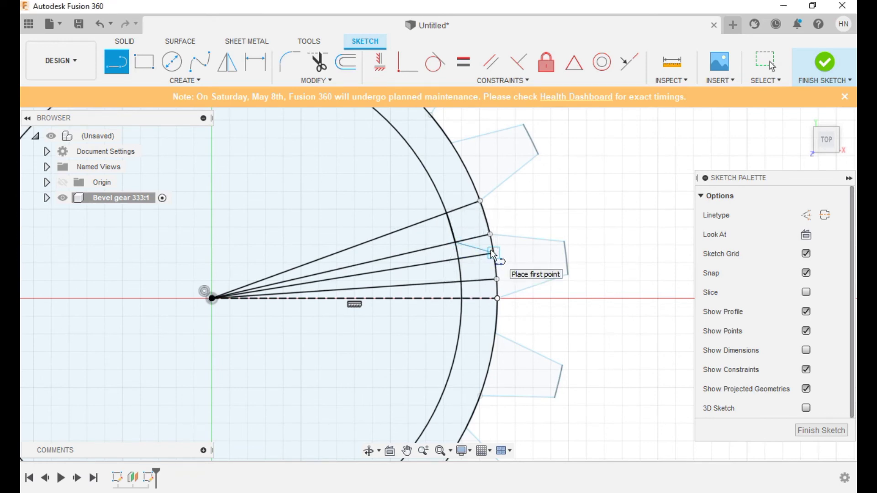
pyautogui.click(493, 254)
pyautogui.doubleClick(497, 280)
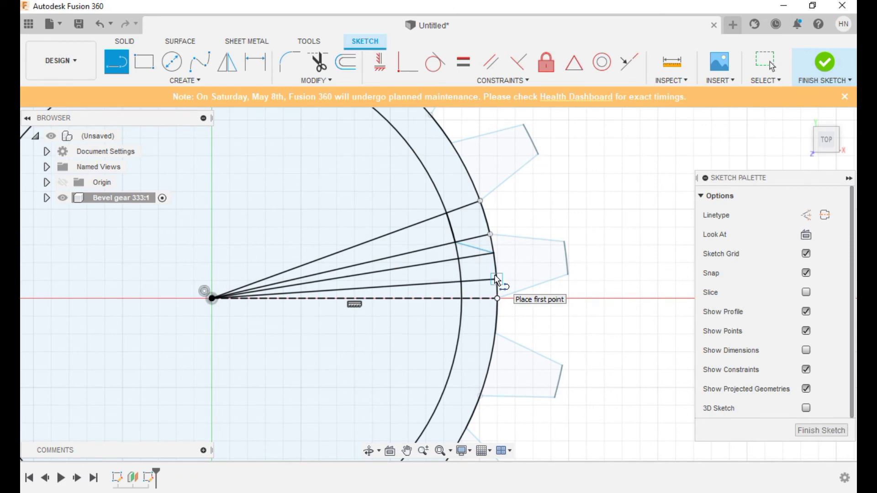
pyautogui.click(498, 279)
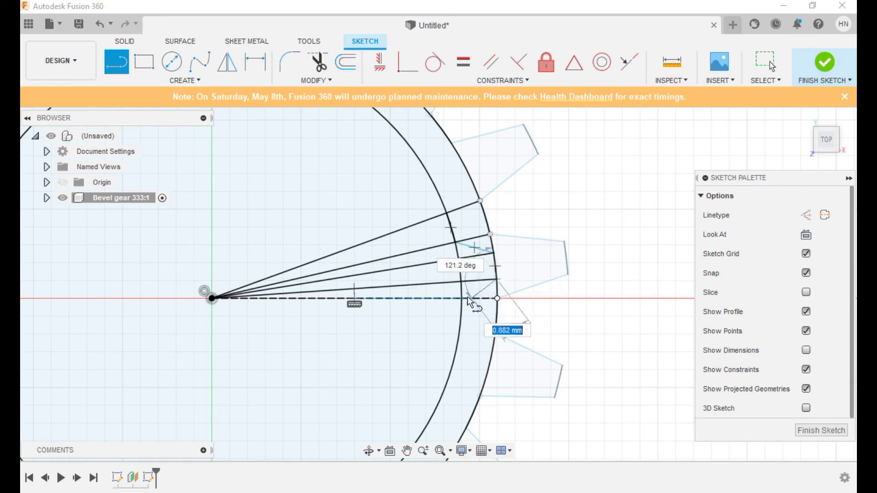
pyautogui.doubleClick(463, 298)
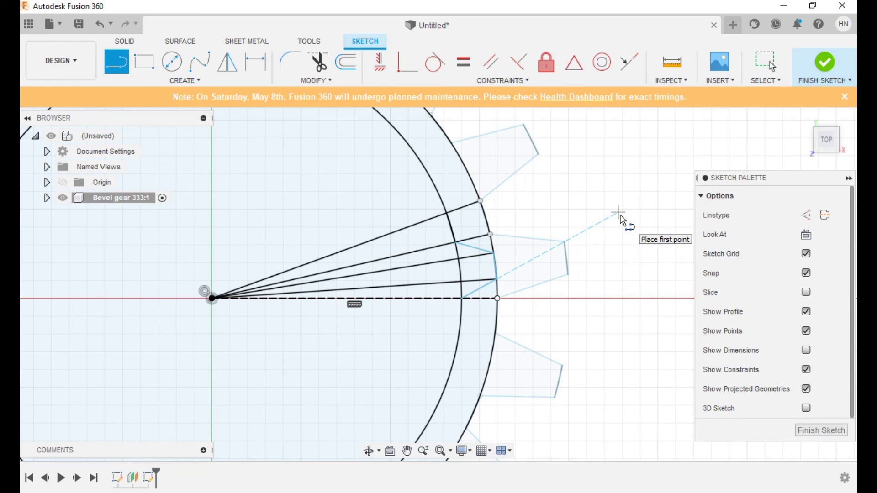
pyautogui.press('Escape')
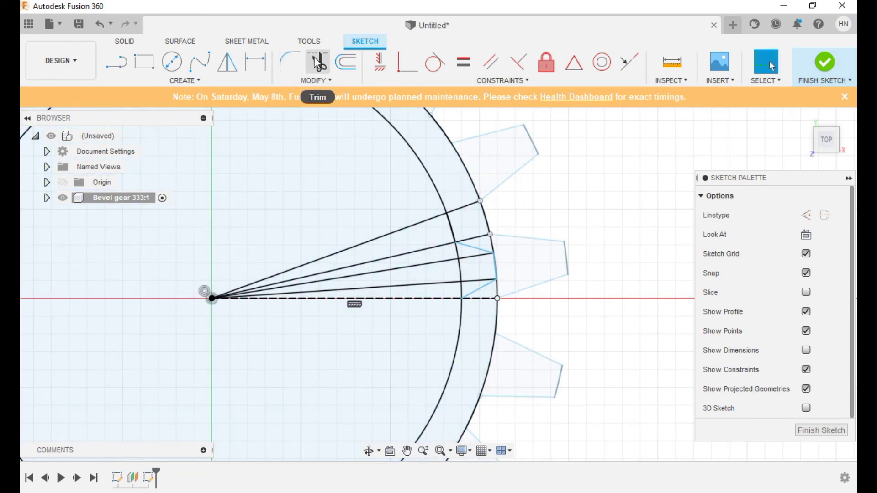
# - Trim the 20- and 13-degree lines outside the 14 mm circle and trim away the 9.16- and 3.87-degree lines completely
pyautogui.click(316, 60)
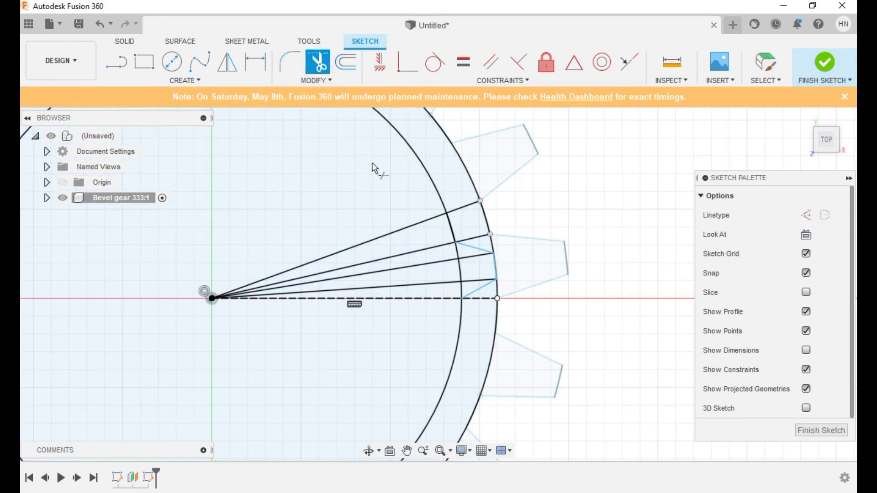
pyautogui.click(460, 207)
pyautogui.click(474, 238)
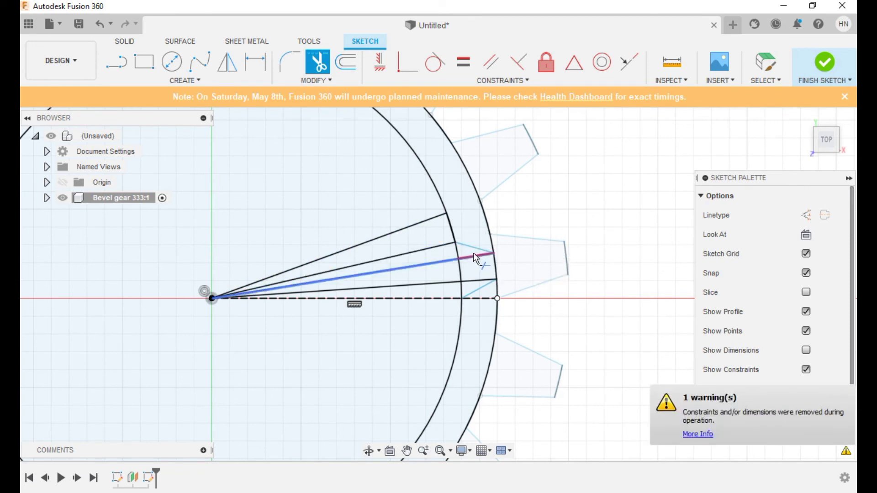
pyautogui.click(475, 255)
pyautogui.click(423, 261)
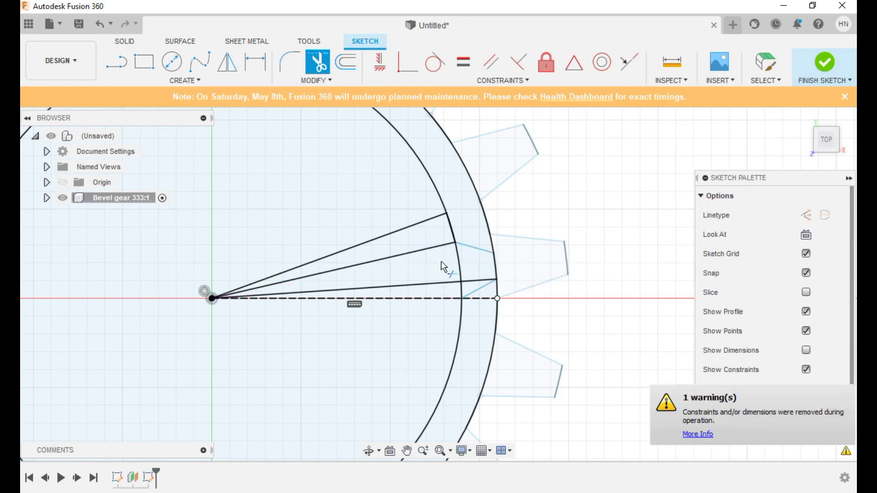
pyautogui.click(470, 281)
pyautogui.click(434, 285)
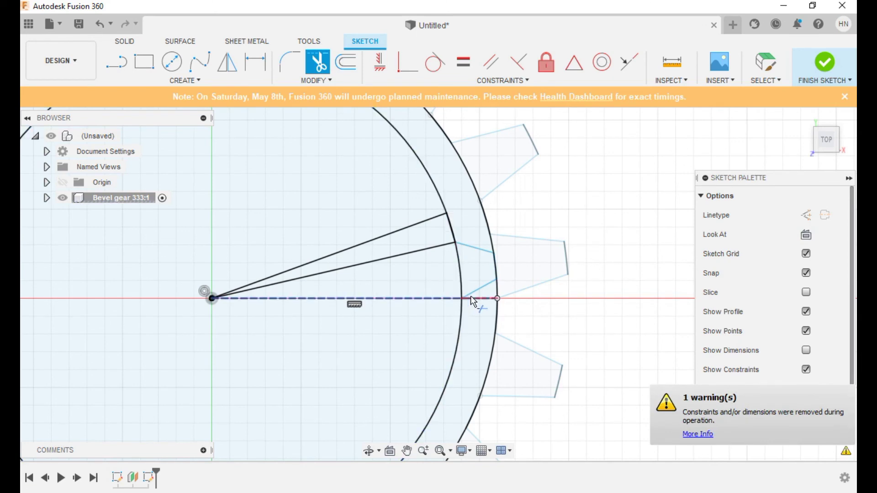
# - Trim both circles outside the tooth's tip and root and remove the remaining 13- and 20-degree lines, leaving only the tooth outline
pyautogui.click(498, 286)
pyautogui.click(465, 172)
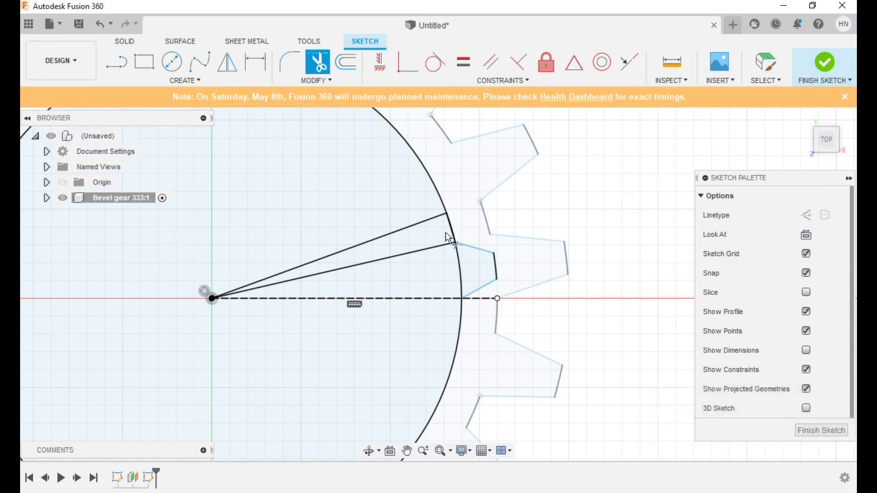
pyautogui.click(461, 261)
pyautogui.click(419, 251)
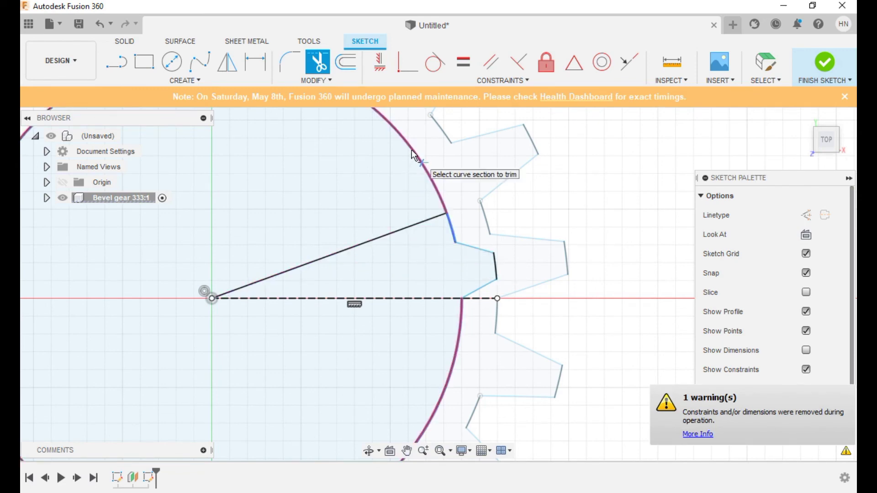
pyautogui.click(412, 151)
pyautogui.click(402, 230)
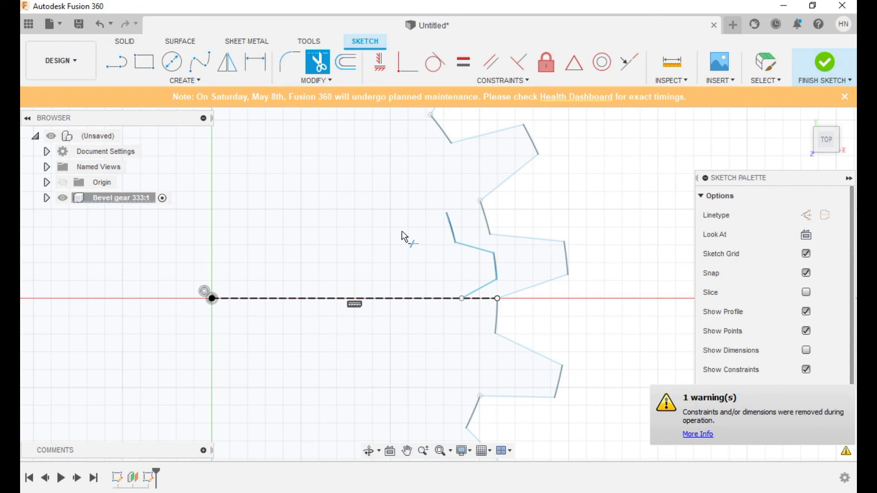
# - Circular-pattern the tooth outline around the centre point with a quantity of 18 over the full circle and finish the sketch
pyautogui.click(771, 68)
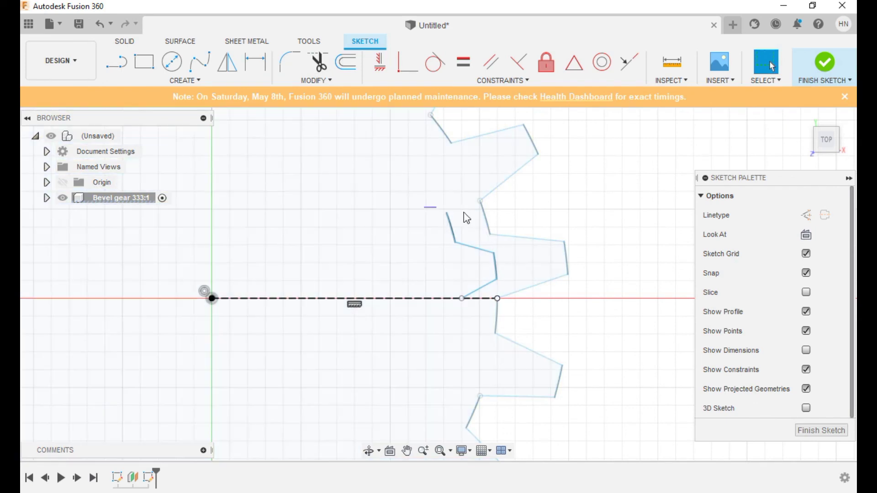
pyautogui.moveTo(465, 213); pyautogui.dragTo(524, 309)
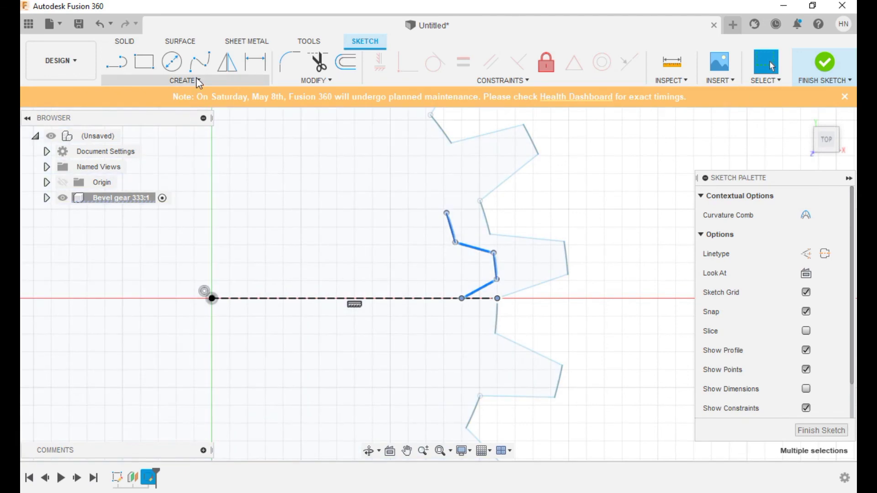
pyautogui.click(199, 82)
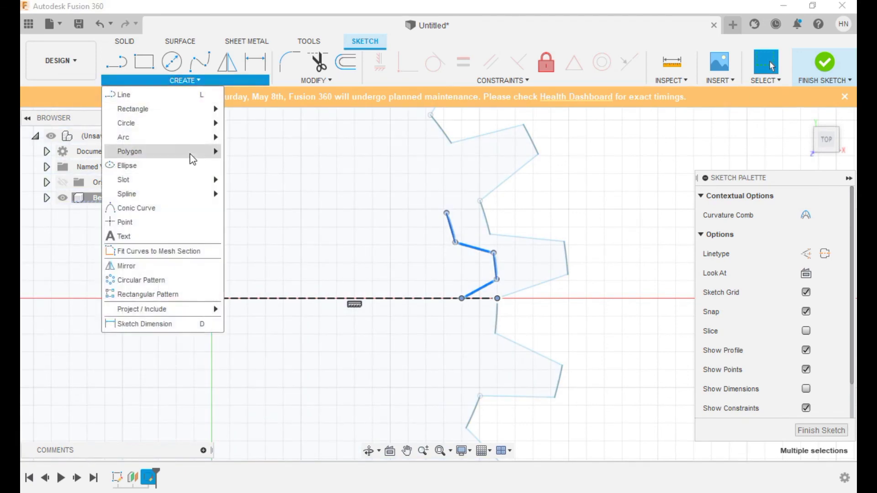
pyautogui.click(152, 280)
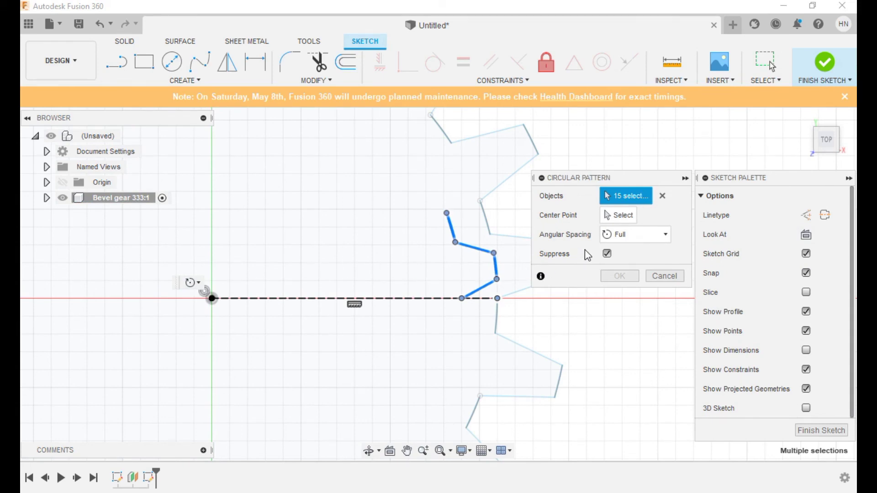
pyautogui.click(620, 215)
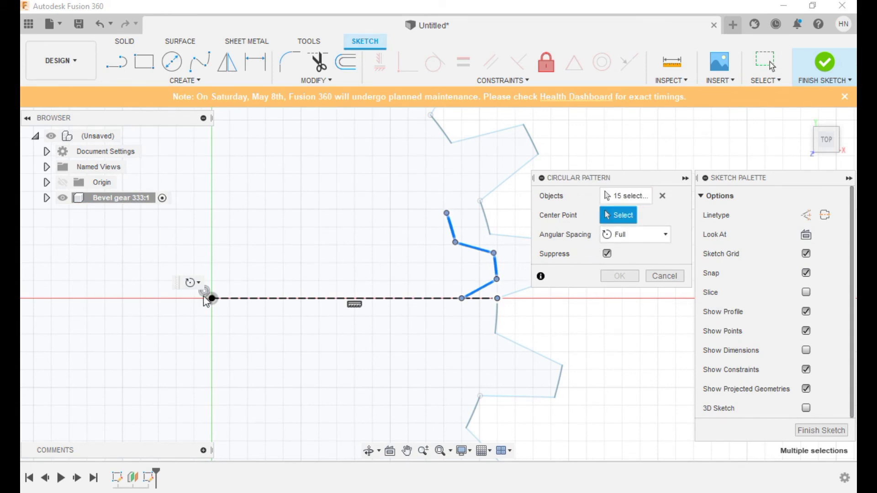
pyautogui.click(212, 299)
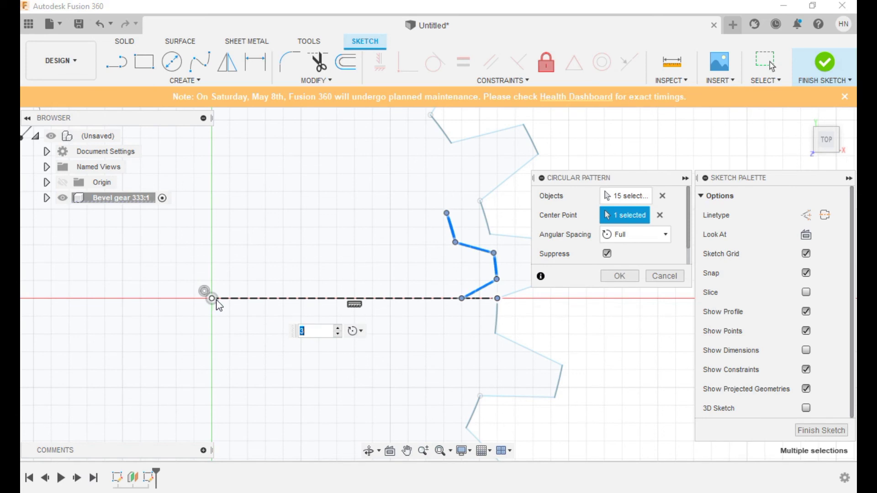
pyautogui.write('18')
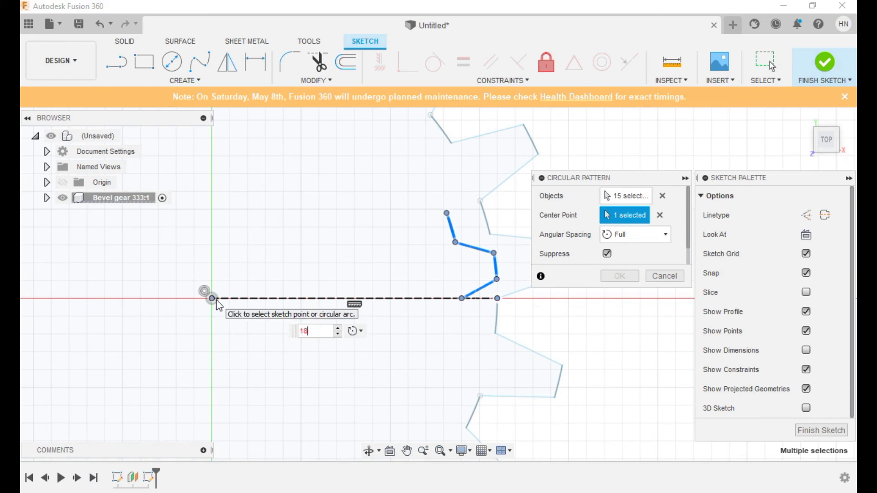
pyautogui.press('Return')
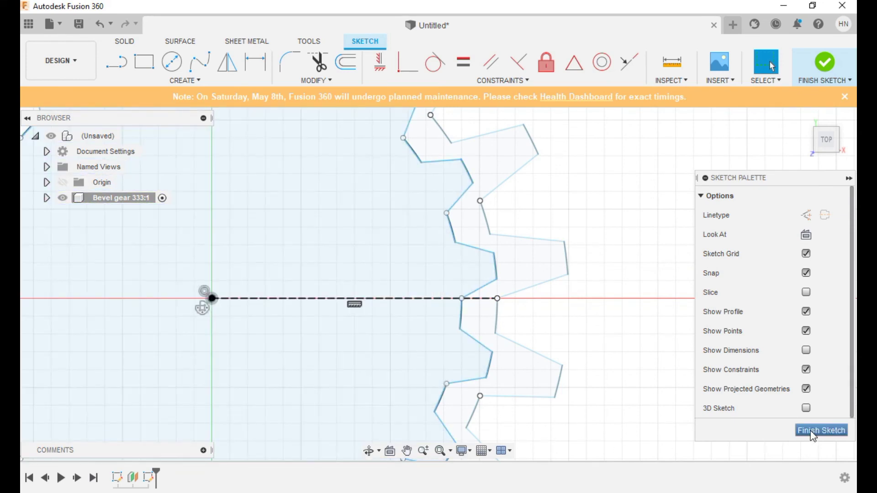
pyautogui.click(814, 431)
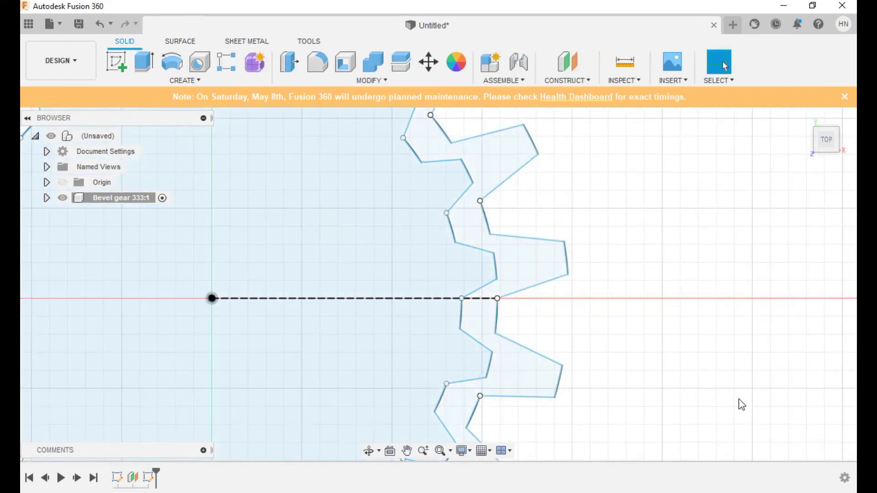
# - Loft a solid from the large lower gear profile to the smaller upper gear profile
pyautogui.click(805, 117)
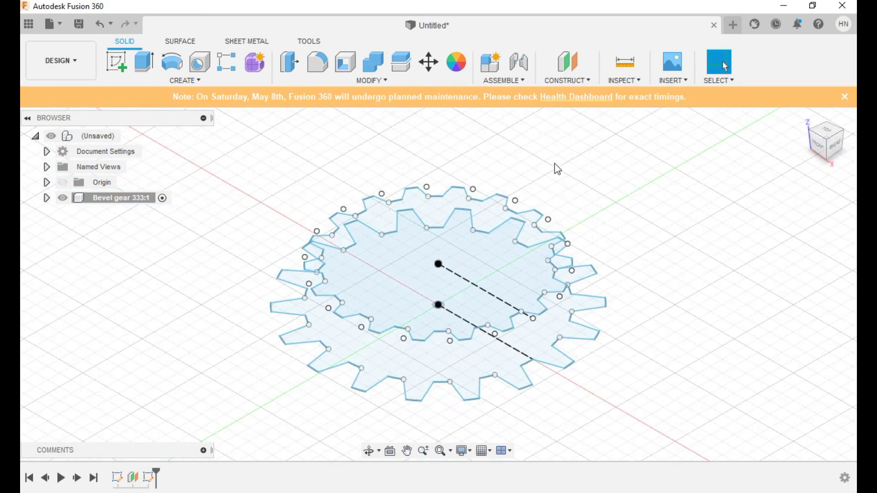
pyautogui.click(198, 81)
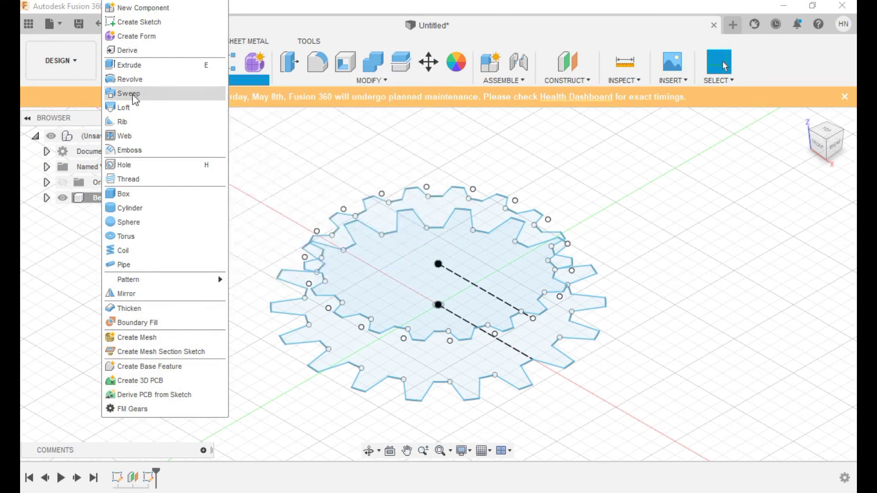
pyautogui.click(134, 107)
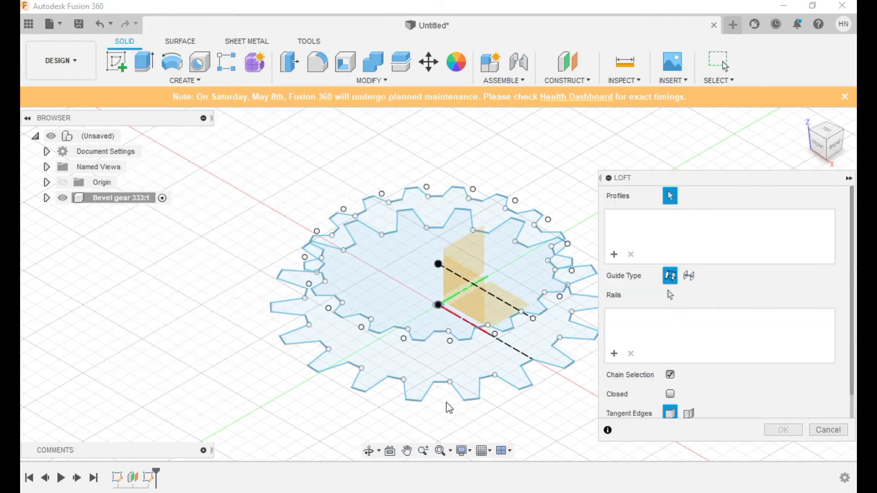
pyautogui.click(374, 374)
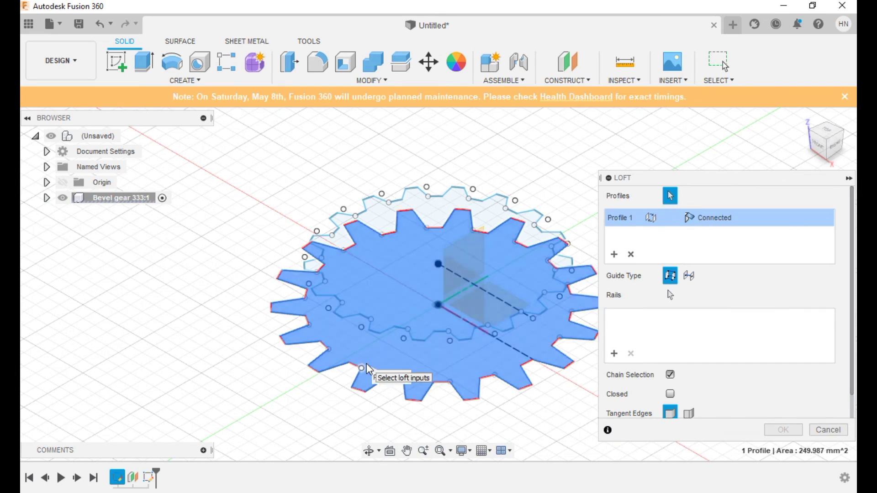
pyautogui.click(378, 208)
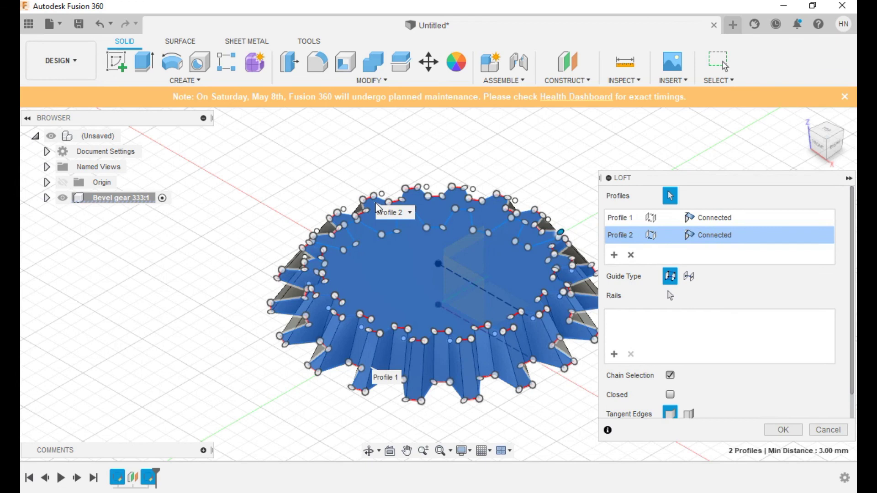
pyautogui.click(781, 429)
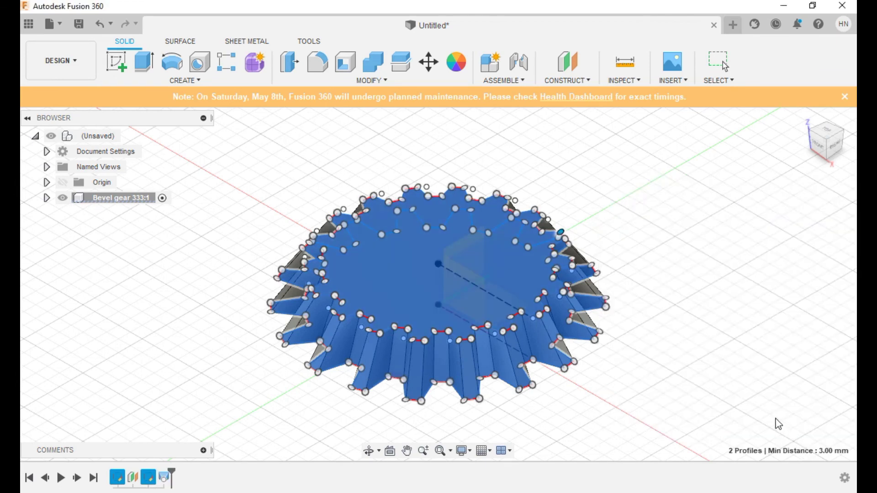